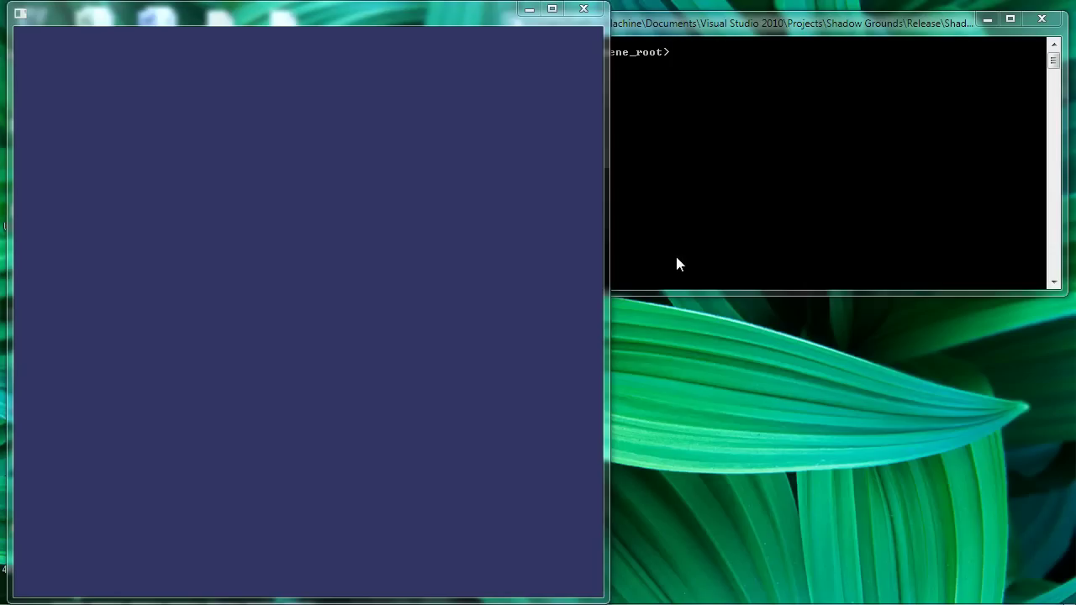
# Import cow.osg as cow1 via the console and view the dark cow silhouette
pyautogui.click(676, 264)
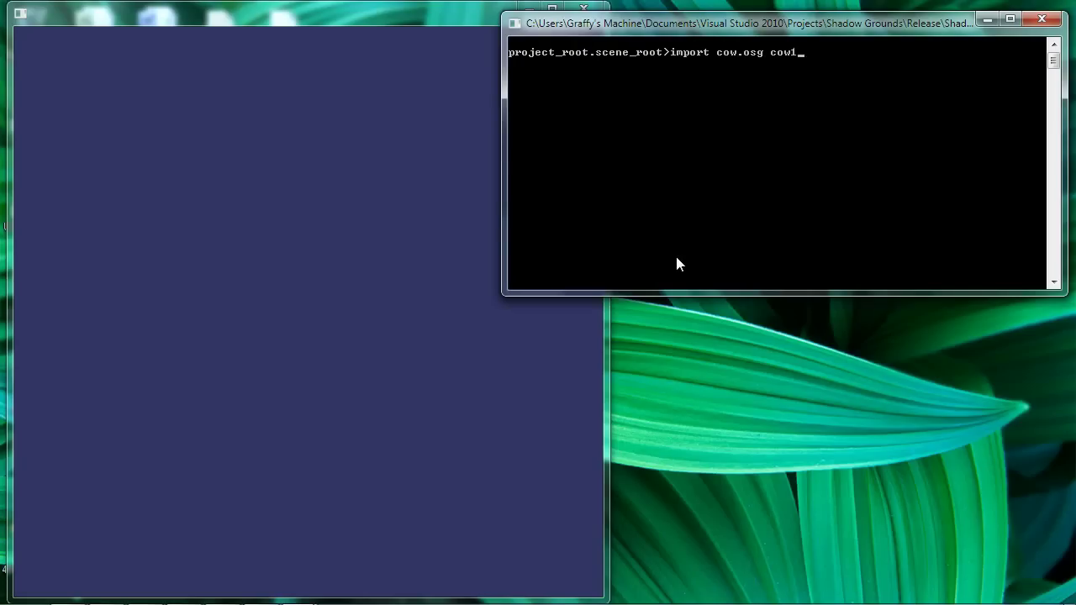
pyautogui.press('Return')
pyautogui.click(295, 522)
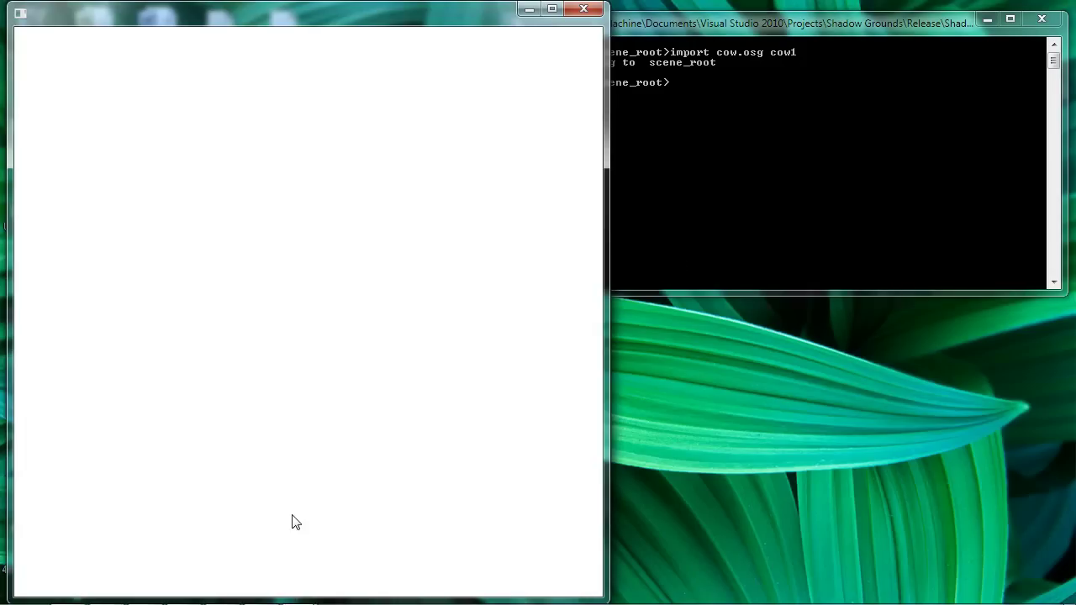
# Run 'add light' and watch the new light sphere circle the unlit cow
pyautogui.click(653, 260)
pyautogui.write('add')
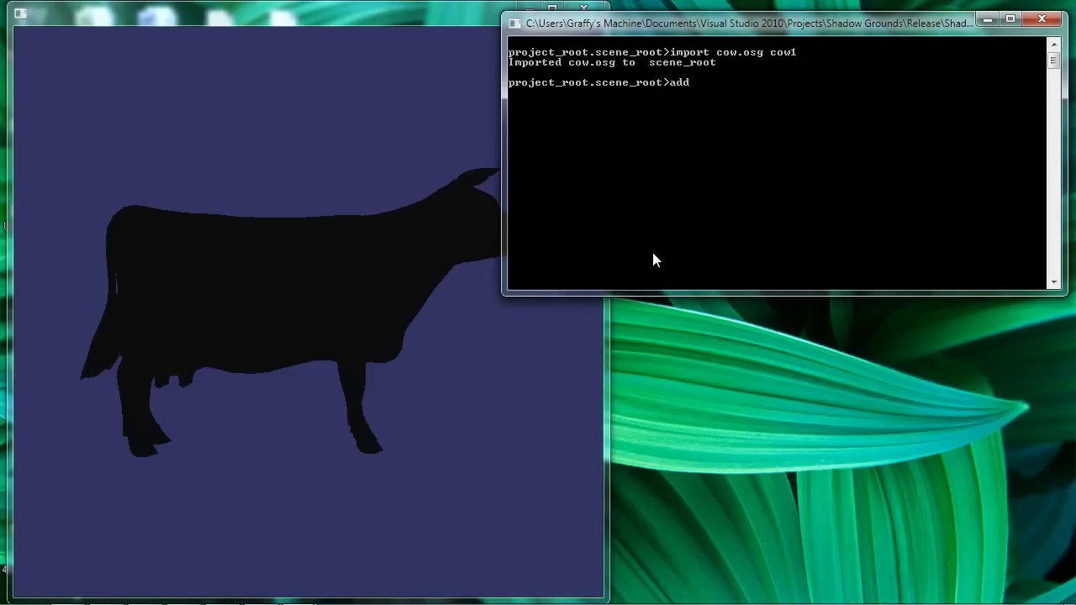
pyautogui.write(' light')
pyautogui.press('Return')
pyautogui.click(327, 372)
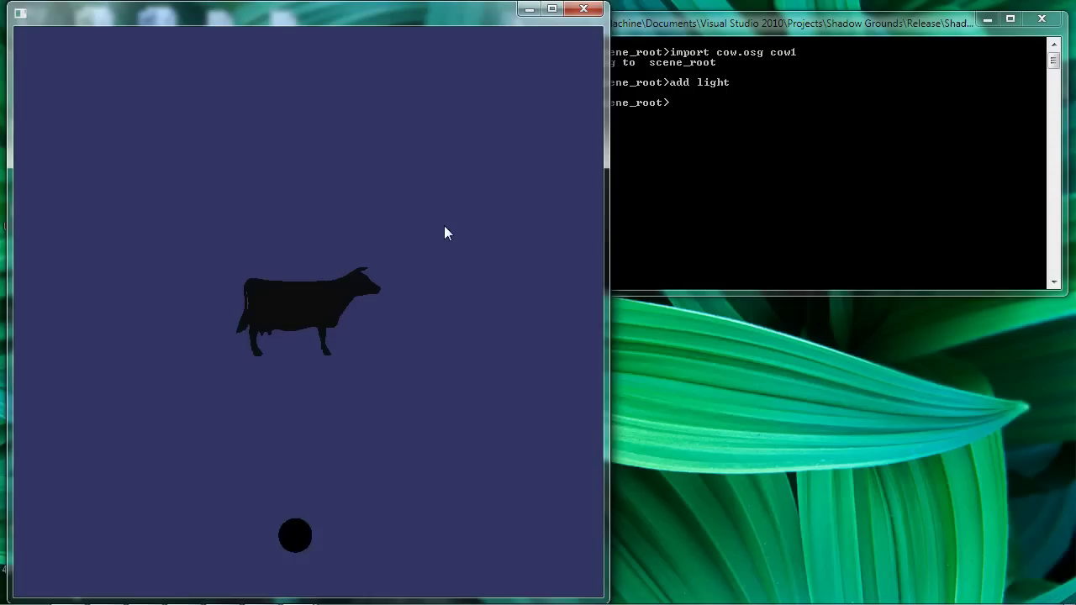
pyautogui.click(663, 158)
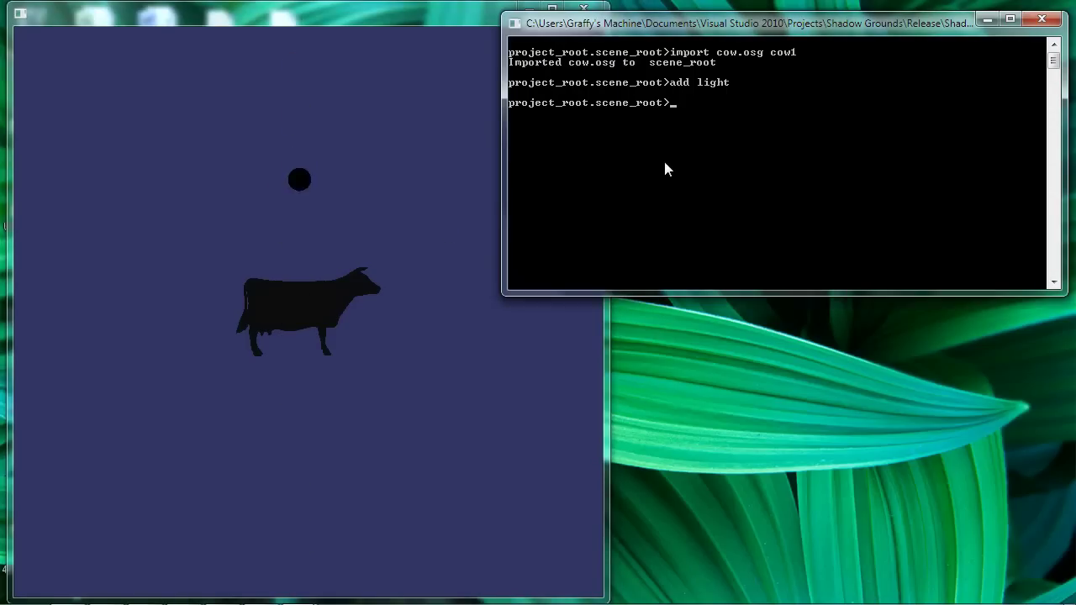
# Run 'list' to print the scene graph with cow1 and light0 under scene_root
pyautogui.write('list')
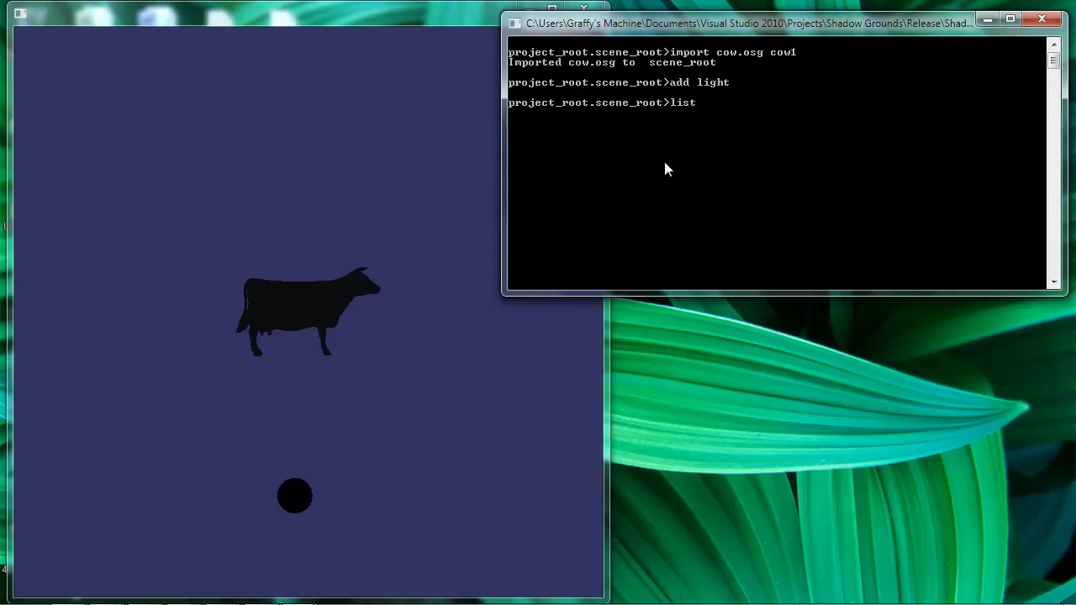
pyautogui.press('Return')
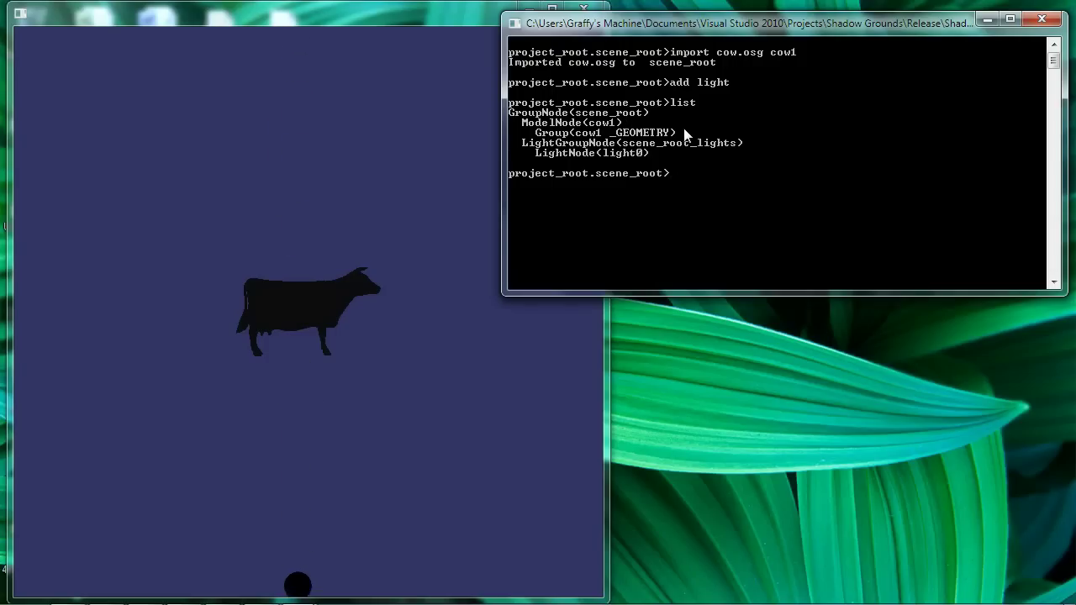
# Run 'add shader ptlight', printing the point-light vertex-shader source in the console
pyautogui.write('add')
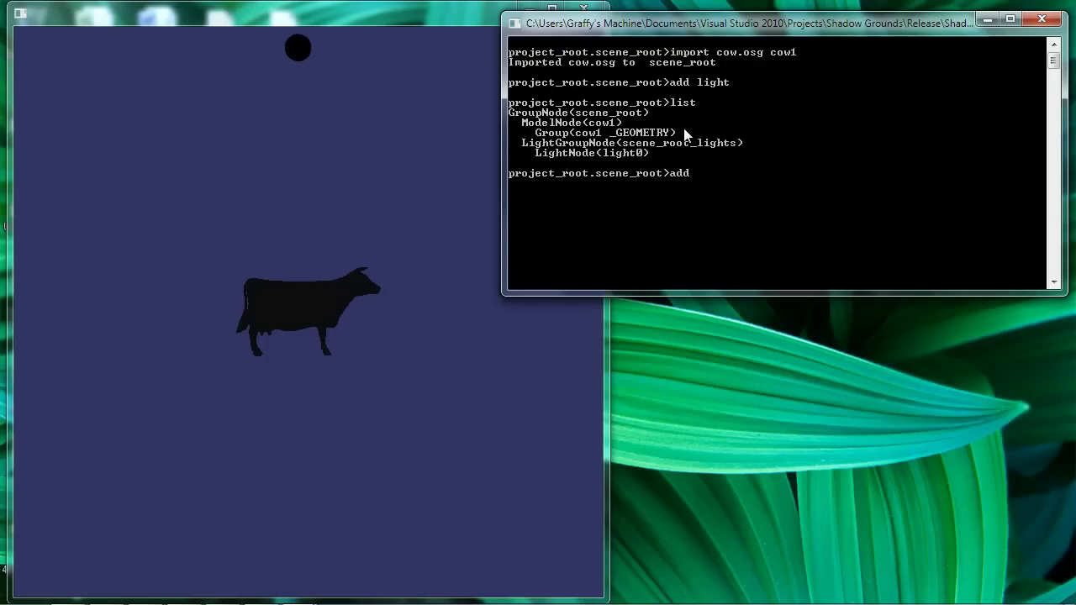
pyautogui.write(' shader ptlight')
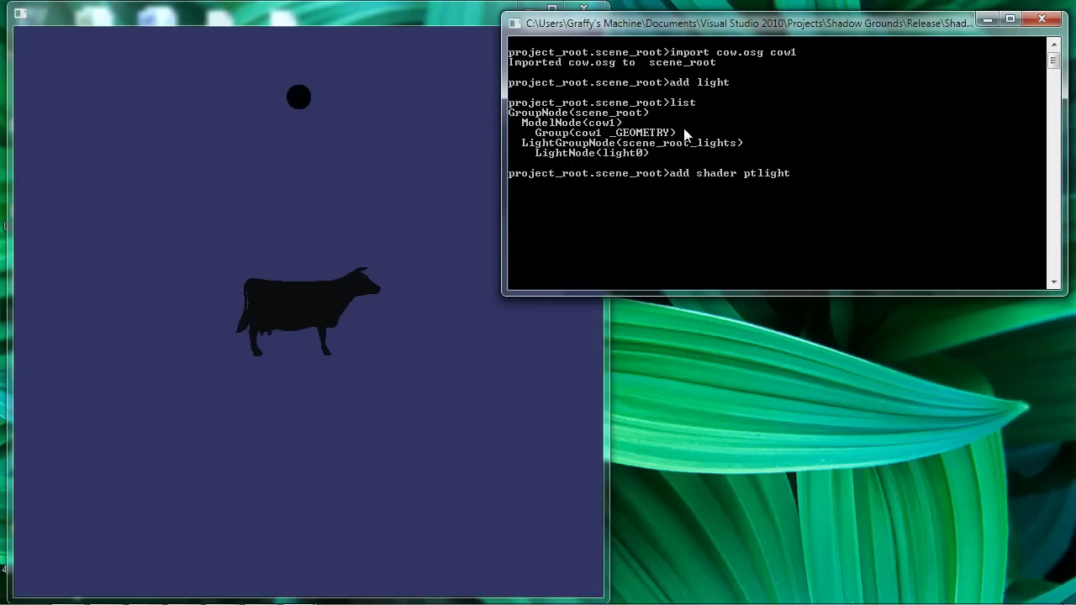
pyautogui.press('Return')
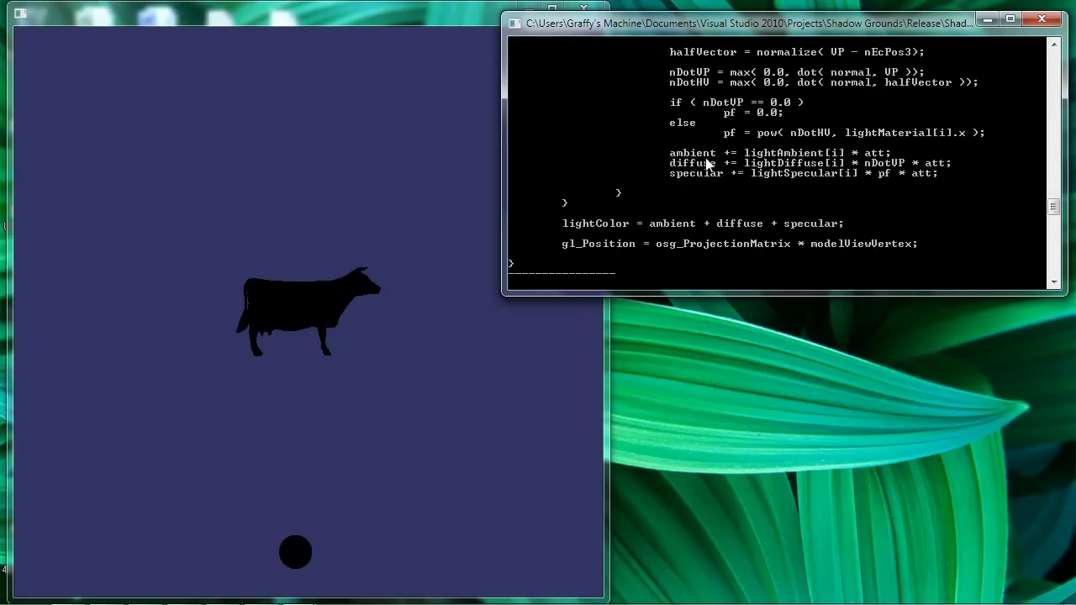
# Select light0 with 'select light0', correcting the misspelled name
pyautogui.write('select liht')
pyautogui.press('BackSpace')
pyautogui.press('BackSpace')
pyautogui.write('gh')
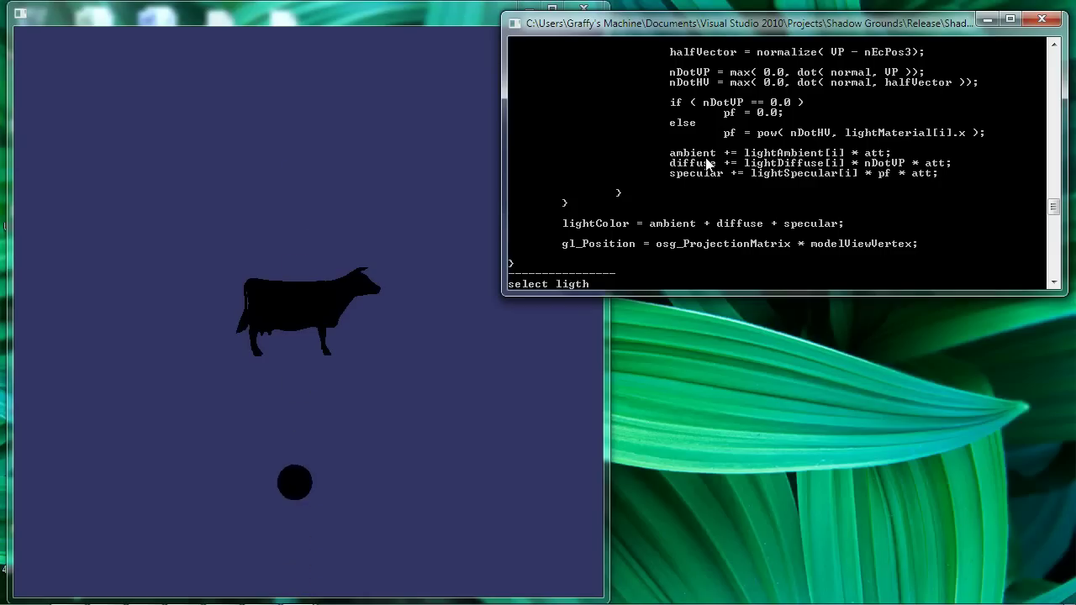
pyautogui.write('t0')
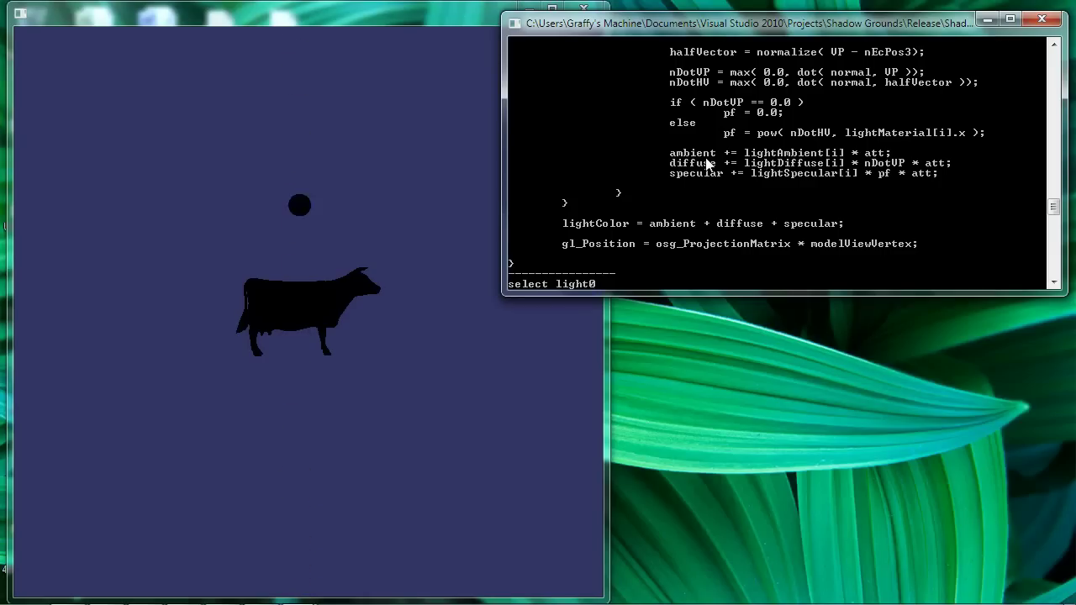
pyautogui.press('Return')
# List light0's uniforms and enlarge the console to read position, diffuse and attenuation
pyautogui.write('list')
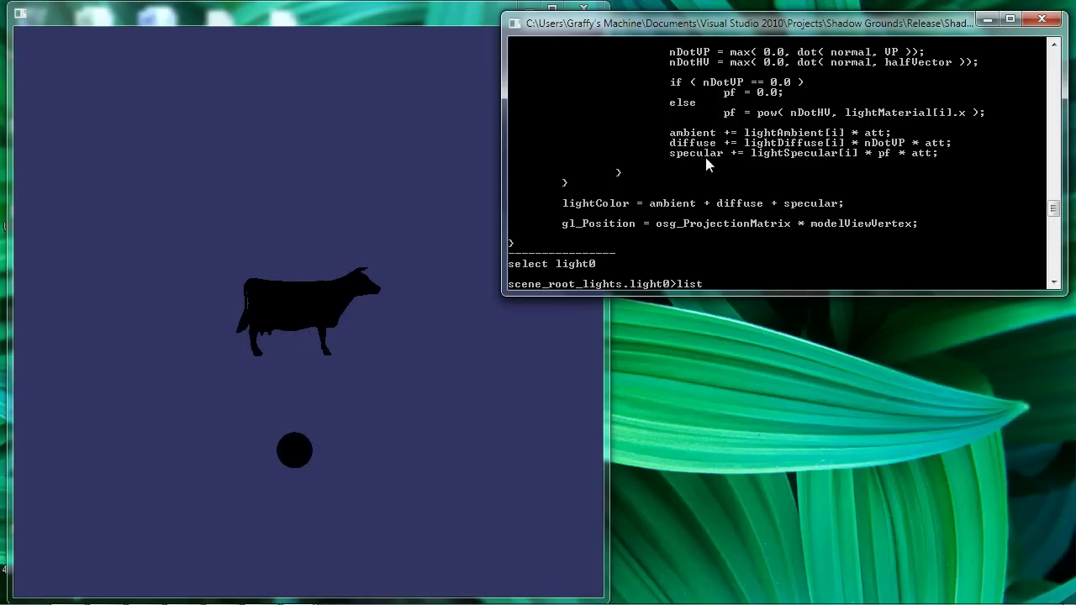
pyautogui.write(' uniforms')
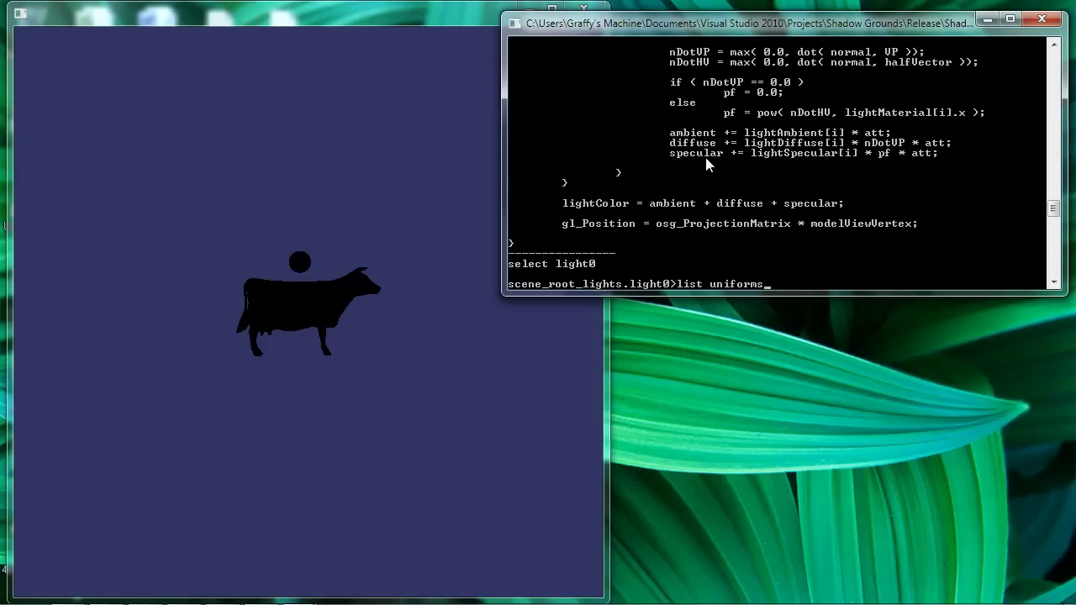
pyautogui.press('Return')
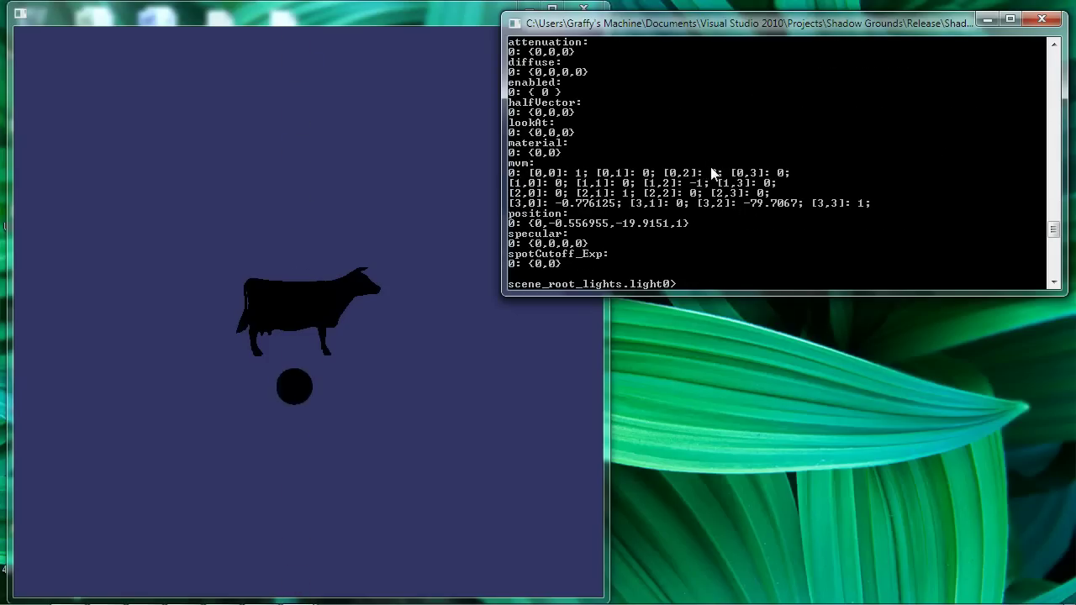
pyautogui.moveTo(797, 291); pyautogui.dragTo(827, 379)
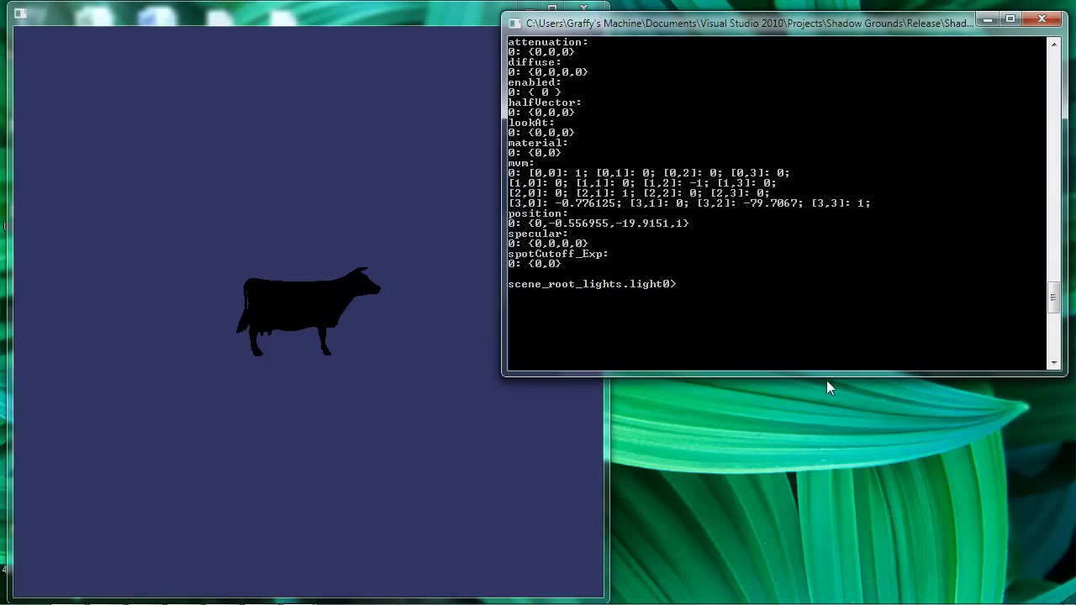
pyautogui.scroll(3, 1054, 318)
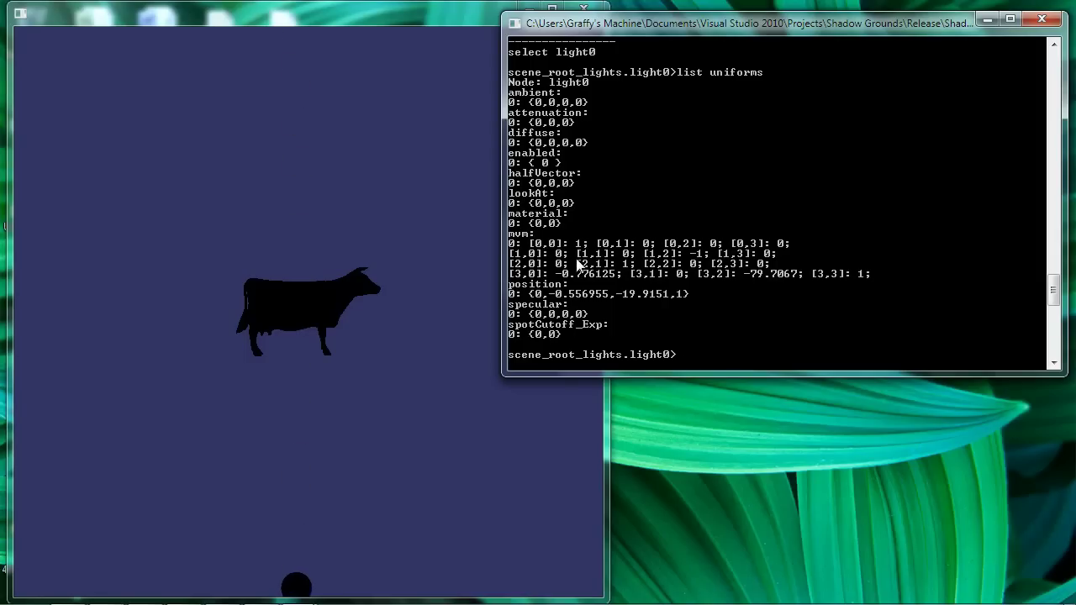
# Set light0's .color to (1,1,0,1) so its circling sphere turns yellow
pyautogui.write('set')
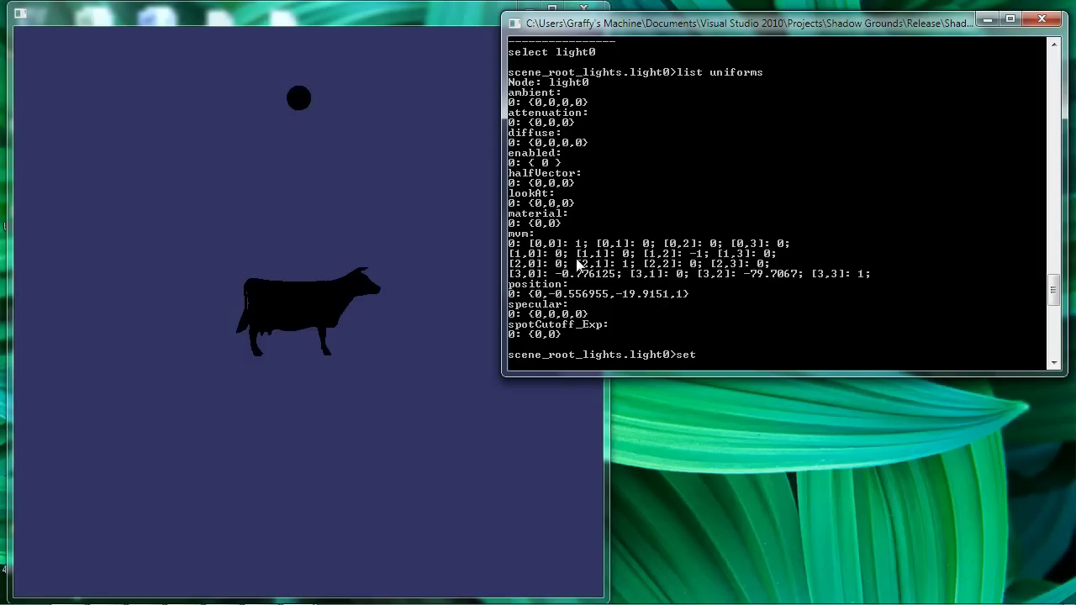
pyautogui.write(' color')
pyautogui.press('BackSpace')
pyautogui.press('BackSpace')
pyautogui.press('BackSpace')
pyautogui.press('BackSpace')
pyautogui.press('BackSpace')
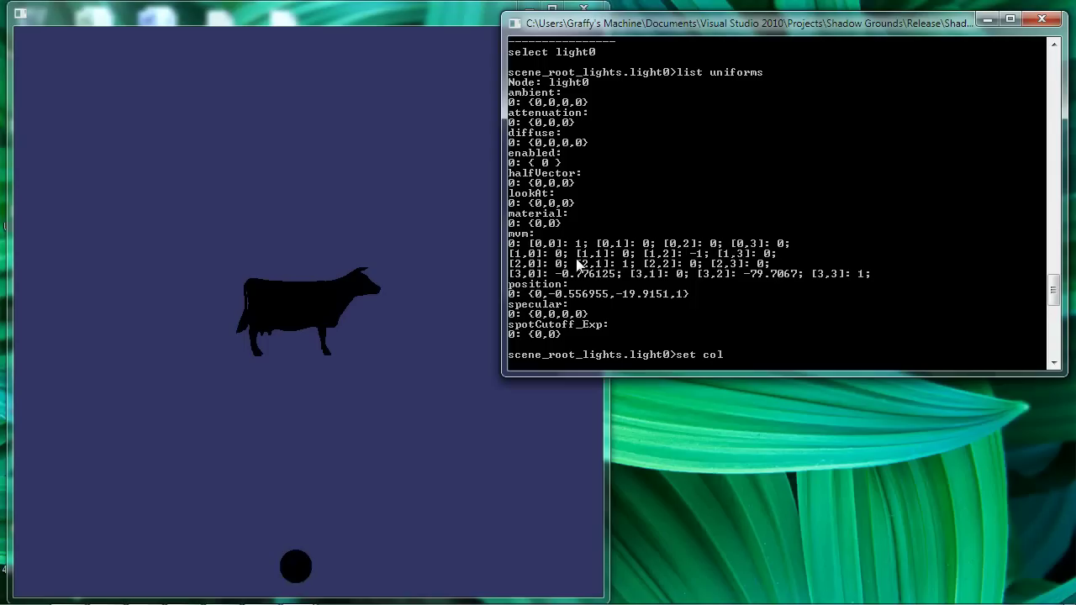
pyautogui.write('.co')
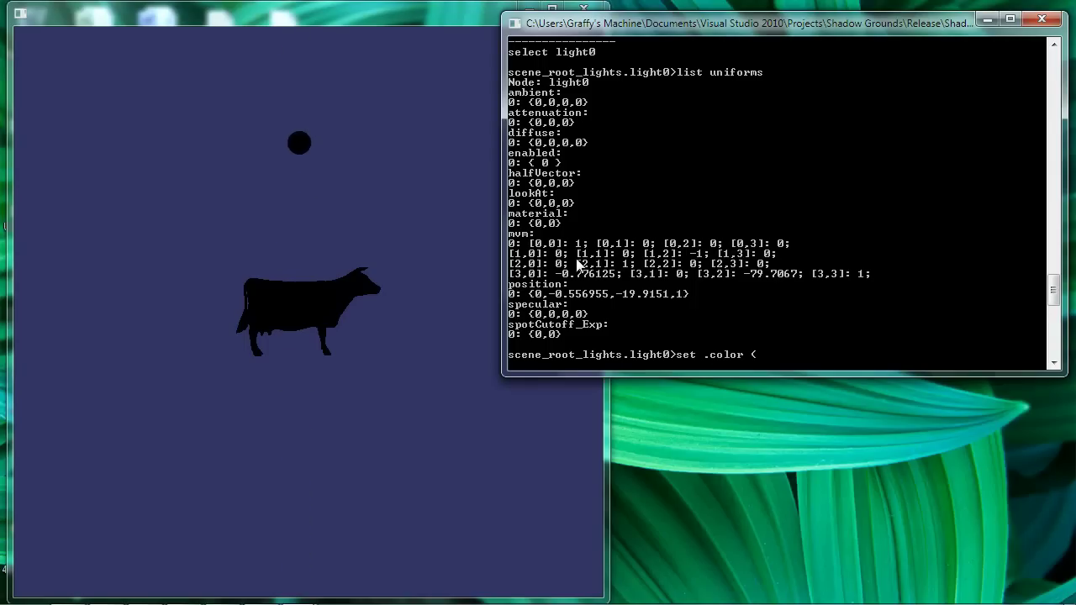
pyautogui.write('lor (1,1,0')
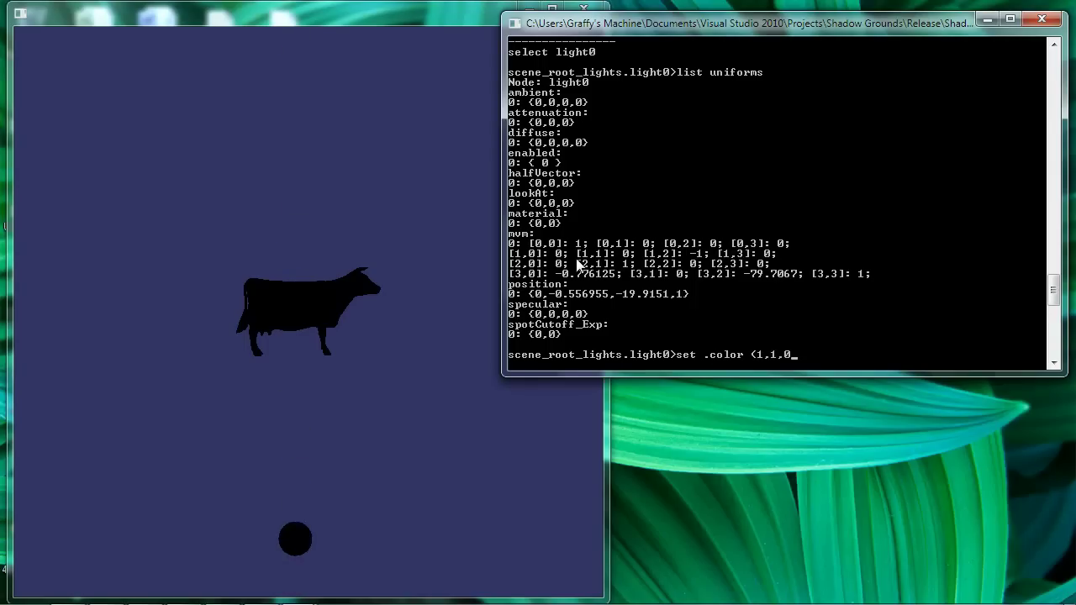
pyautogui.write(',1)')
pyautogui.press('Return')
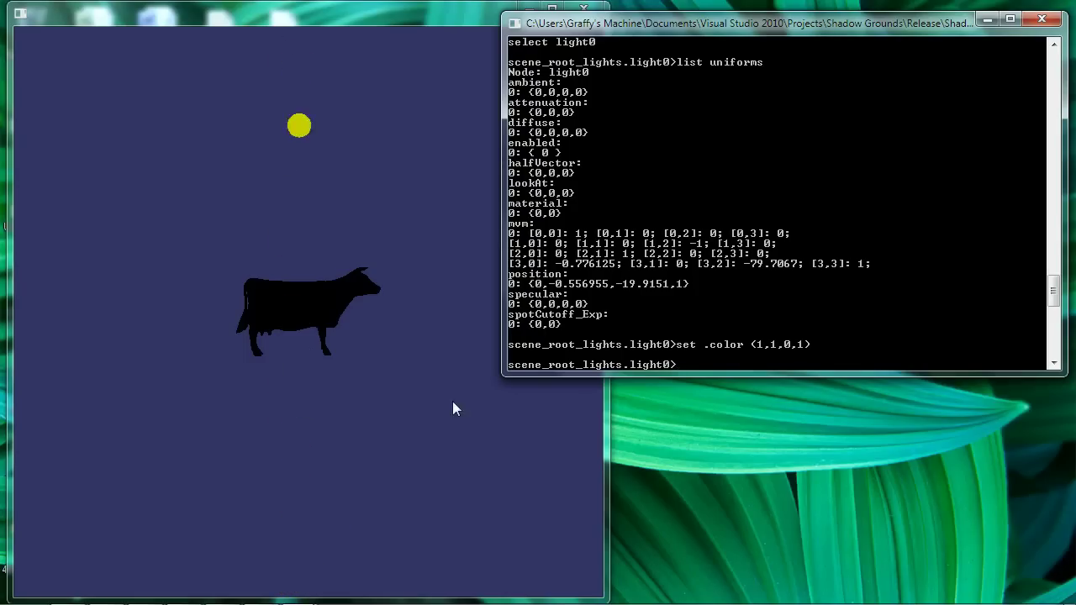
# Set light0's attenuation to (0.2, 0.05, 0) and enabled to true, lighting the cow yellow
pyautogui.write('se')
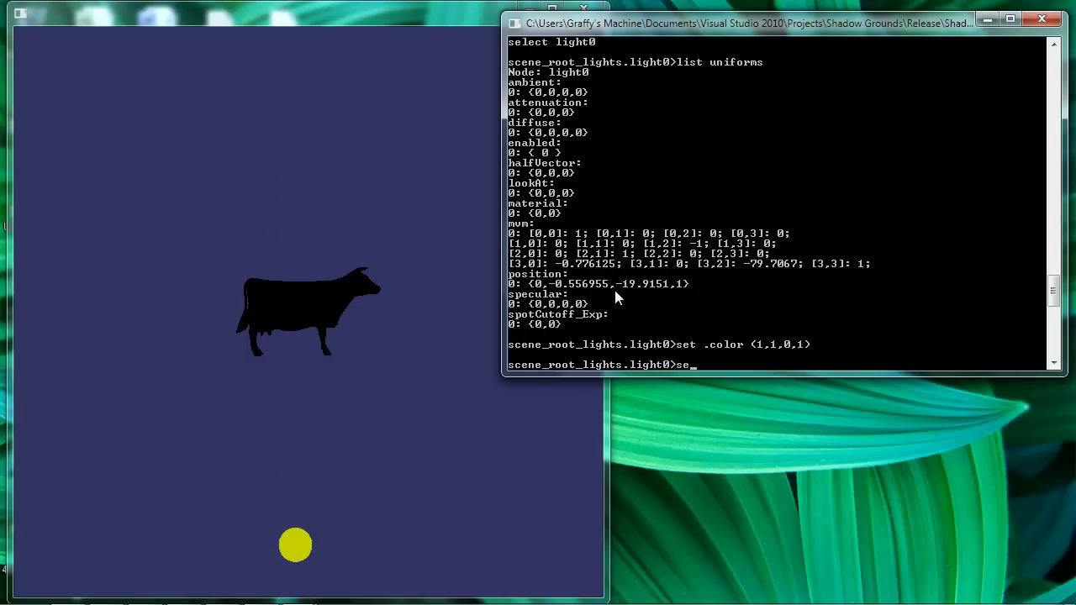
pyautogui.write('t att')
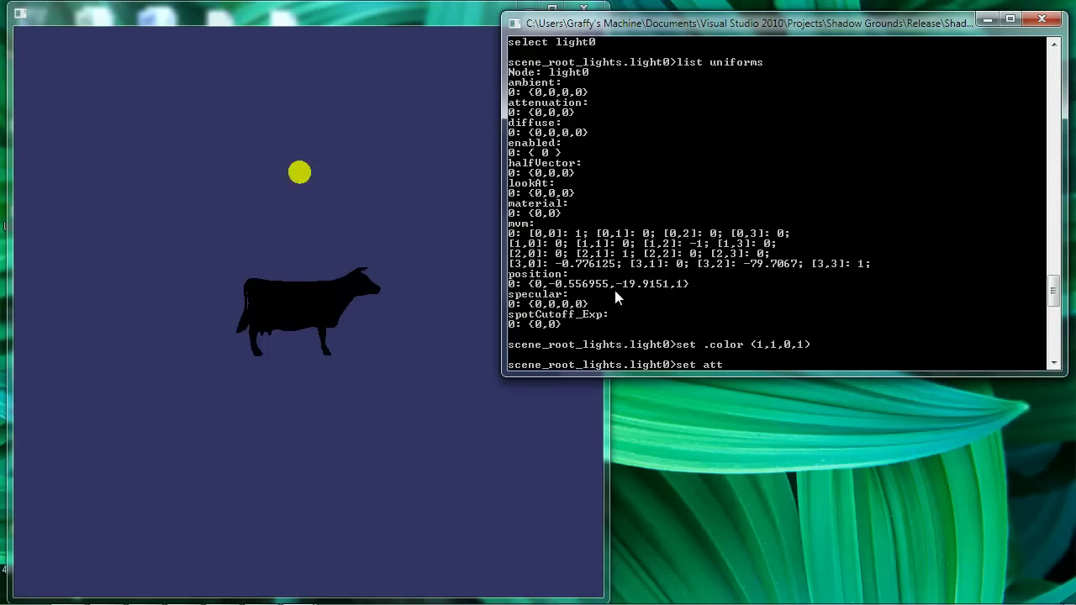
pyautogui.write('enuation <0.')
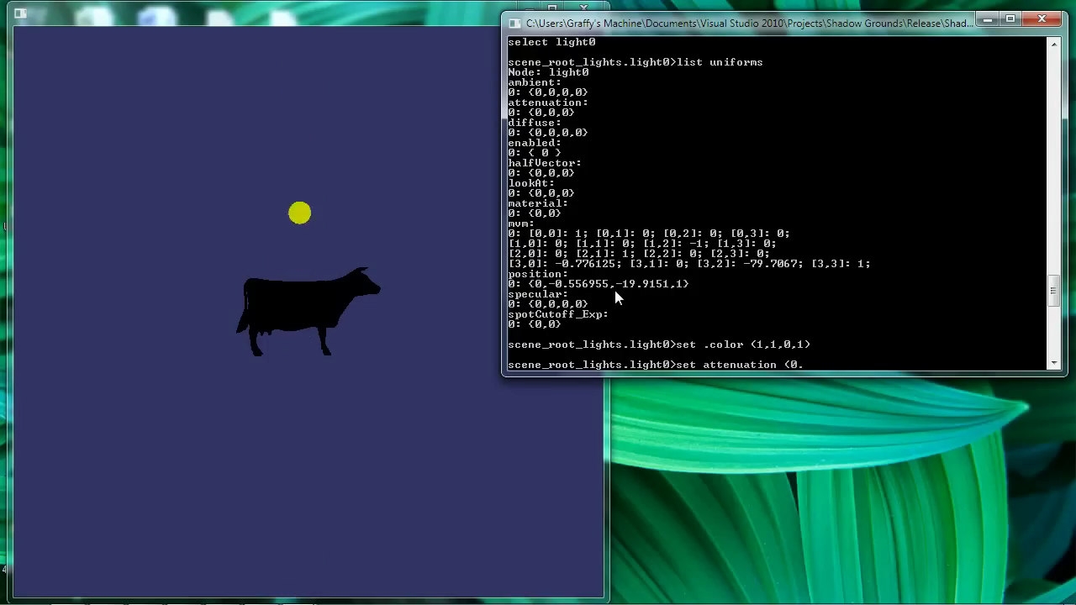
pyautogui.write(' (0.2, 0.05, 0)')
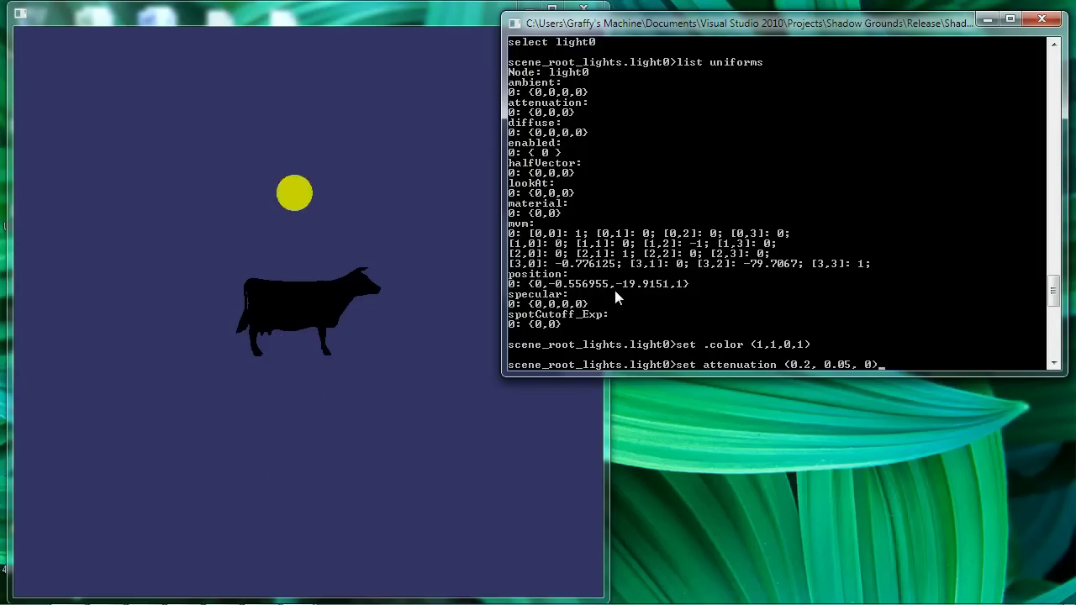
pyautogui.press('Return')
pyautogui.write('set')
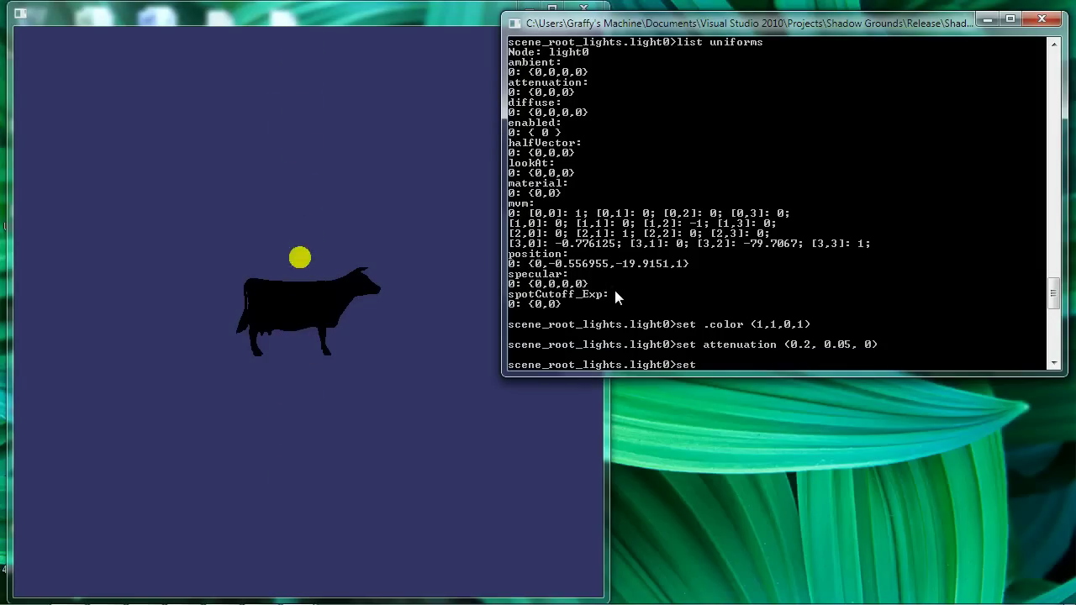
pyautogui.write(' enabled true')
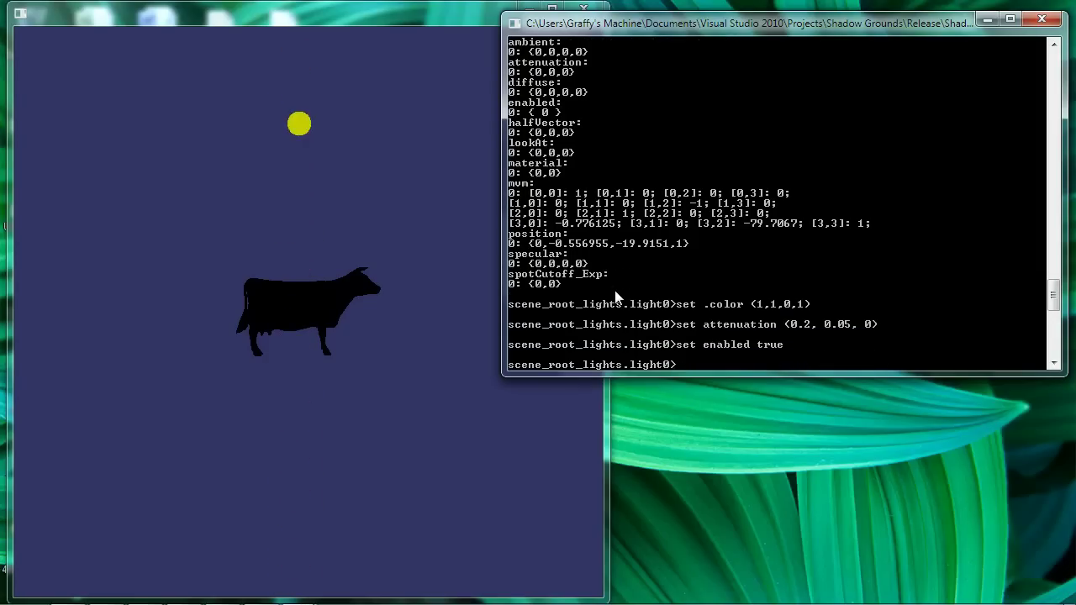
pyautogui.press('Return')
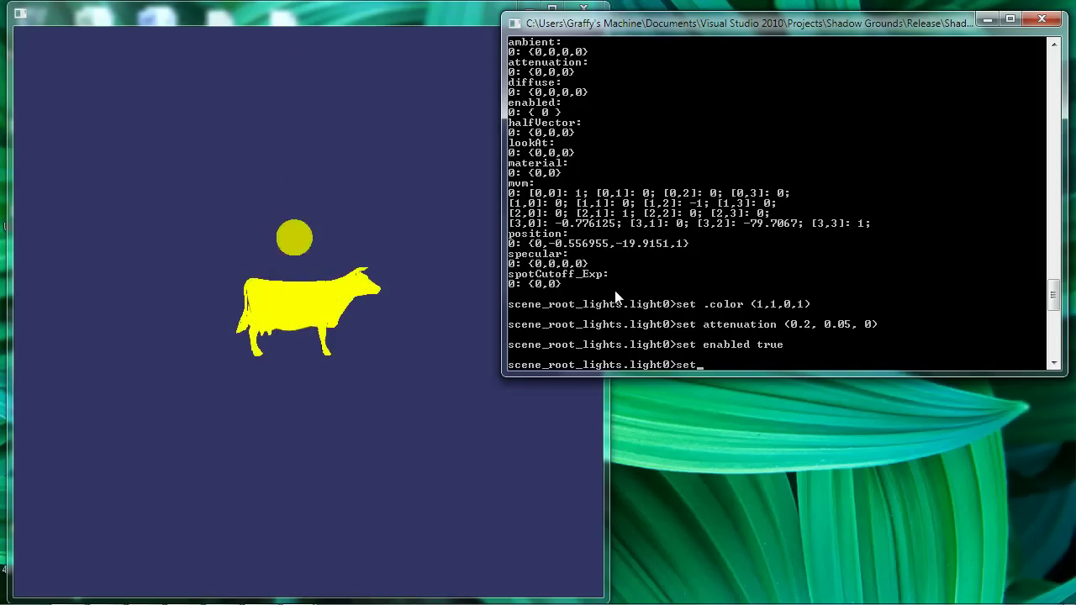
# Set light0's material to (100,0) and view the cow's shiny specular highlights
pyautogui.write('set material (10')
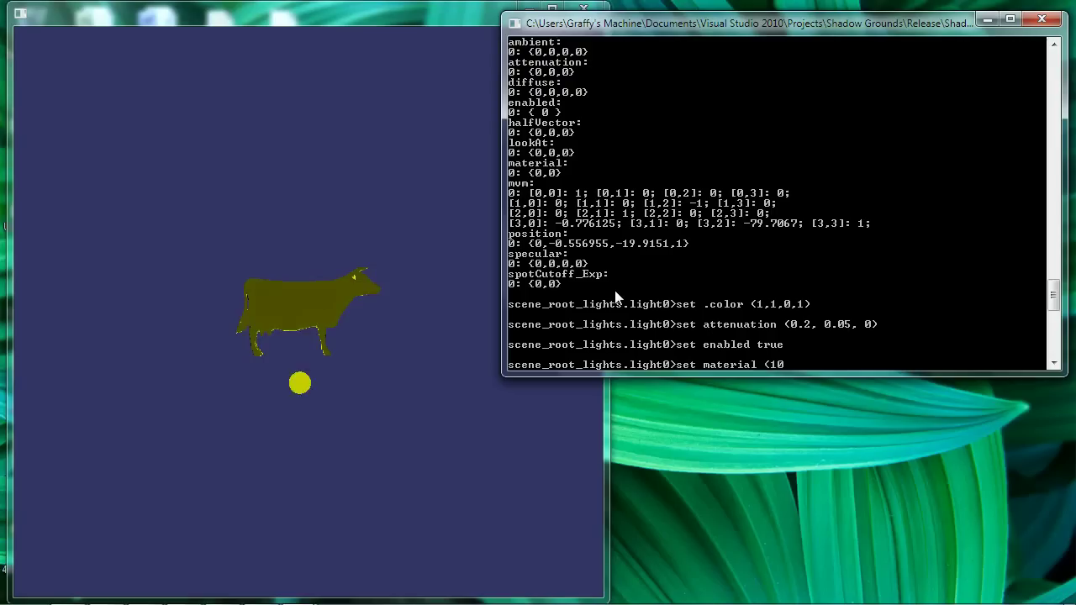
pyautogui.write('0,0)')
pyautogui.press('Return')
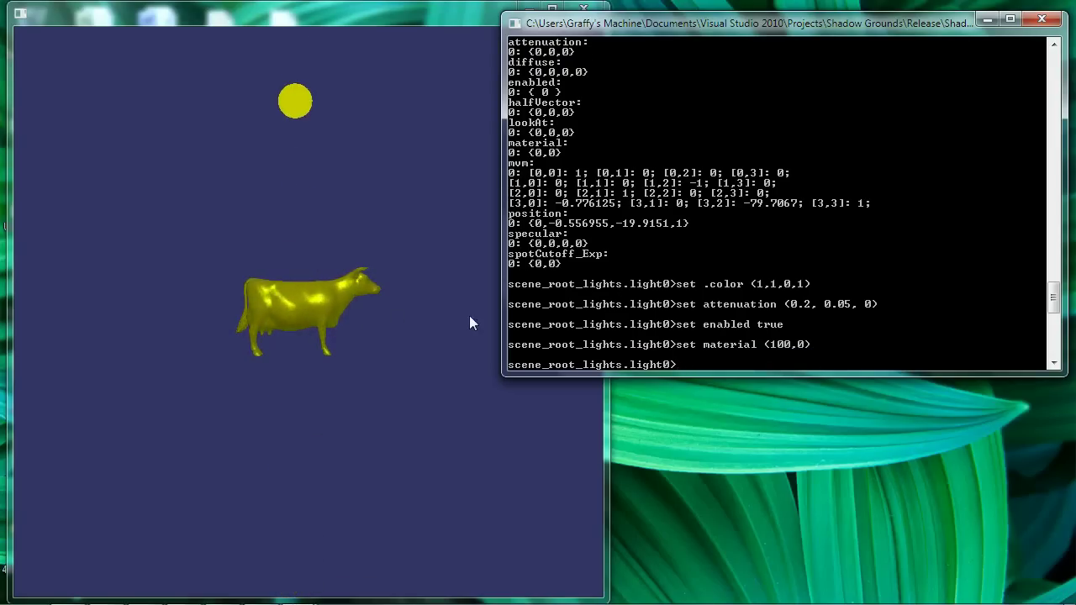
pyautogui.click(415, 336)
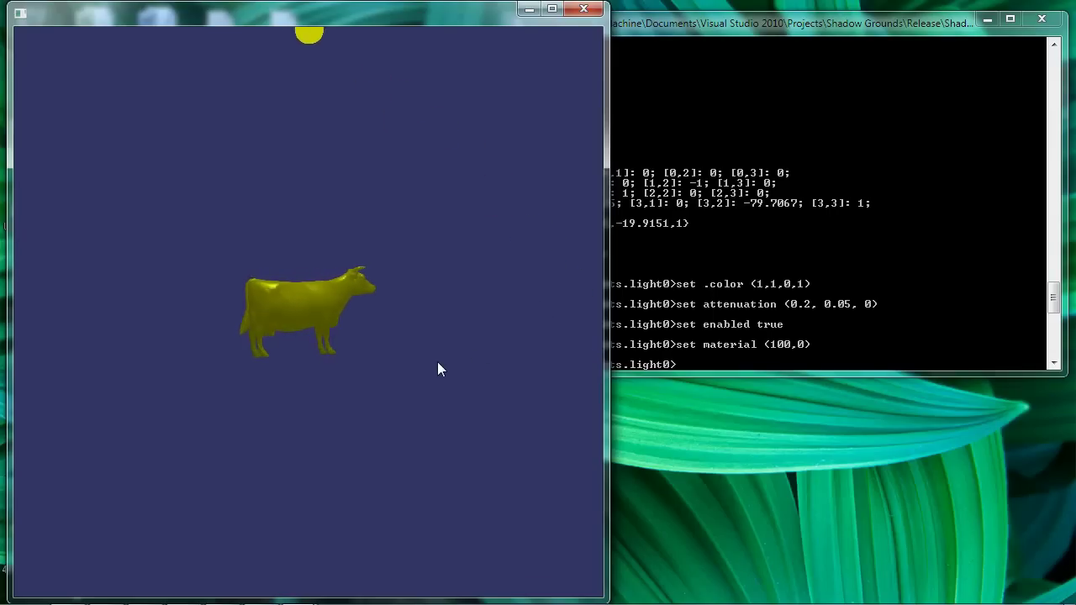
# Return focus to the console window, ready to type the next command
pyautogui.click(682, 328)
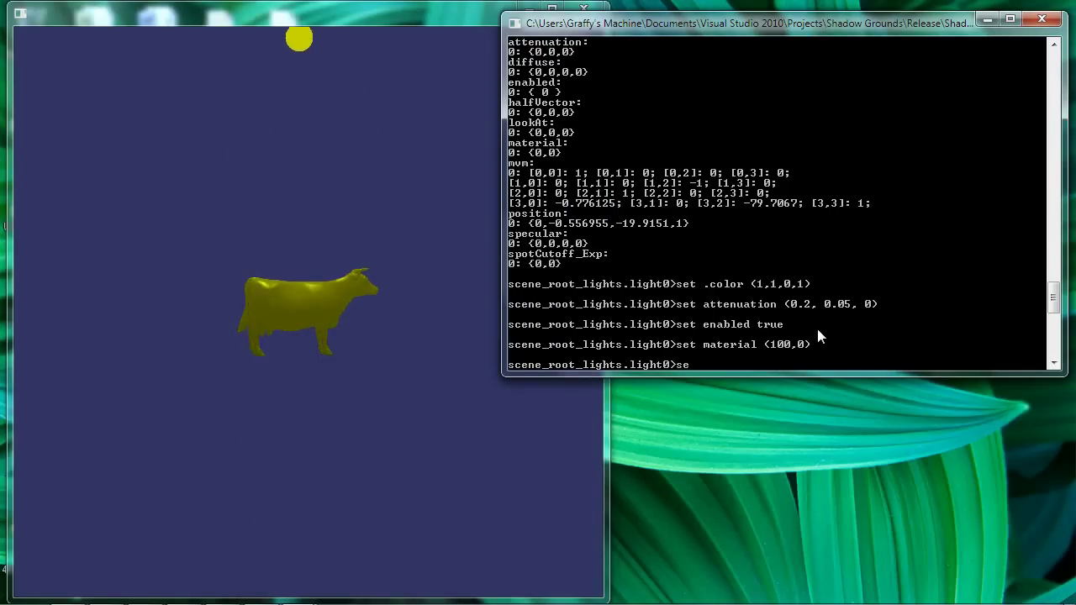
# Select cow1 and rotate it 90 degrees about the y axis
pyautogui.write('select cow')
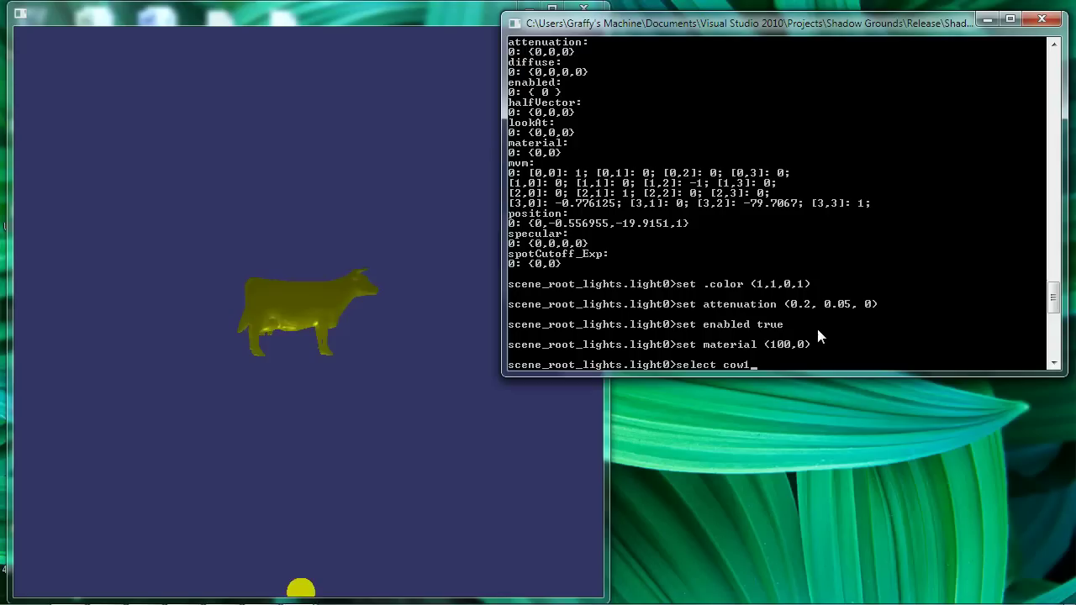
pyautogui.write('1')
pyautogui.press('Return')
pyautogui.write('rotate y 90')
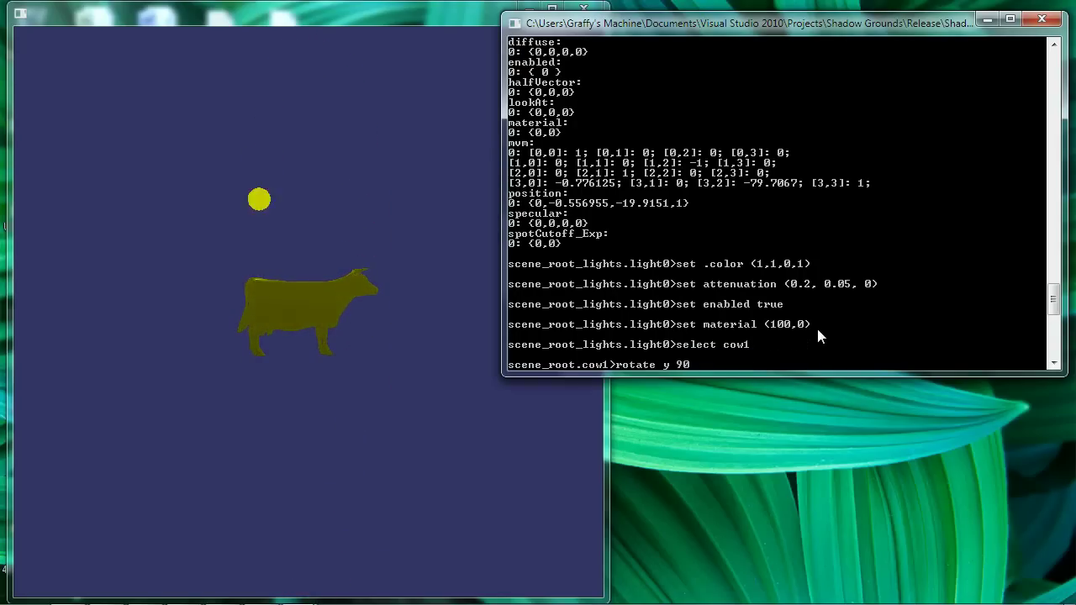
pyautogui.press('Return')
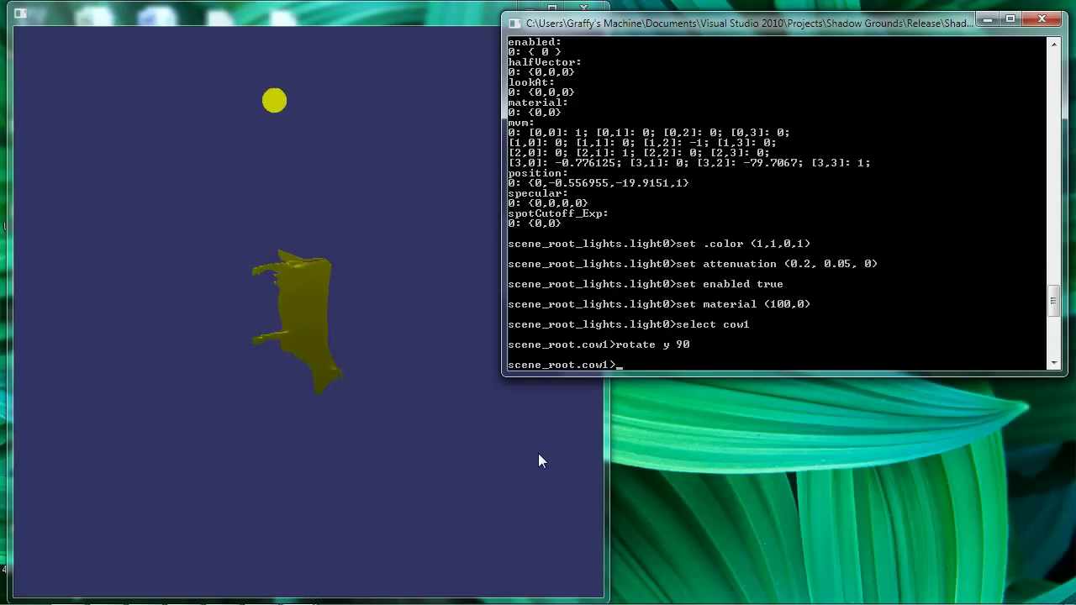
# Orbit the render view until the rotated cow is seen side-on again
pyautogui.click(274, 464)
pyautogui.moveTo(285, 462); pyautogui.dragTo(77, 422)
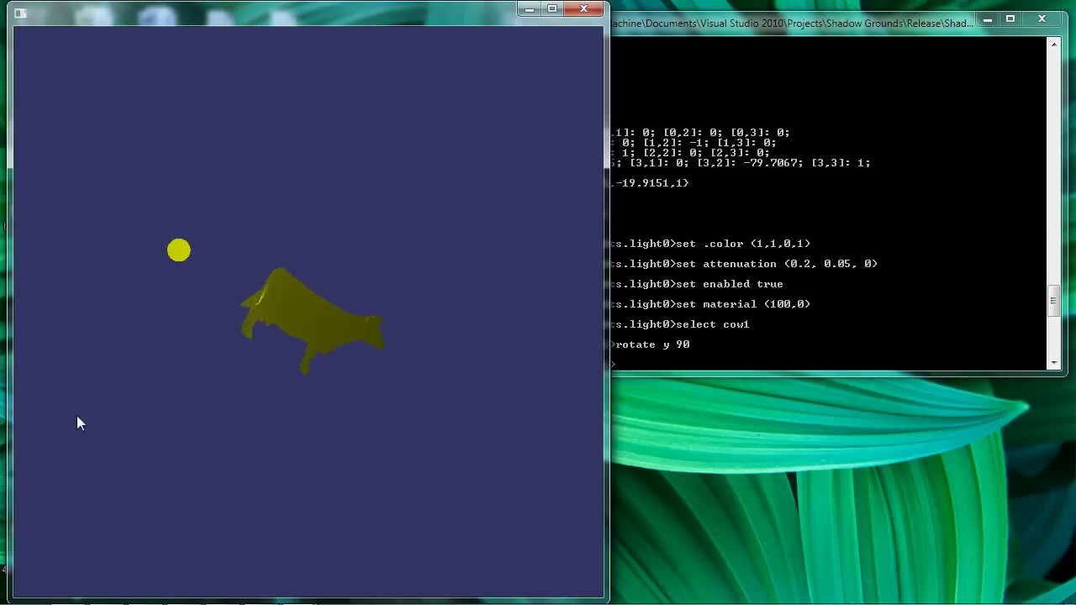
pyautogui.moveTo(381, 366); pyautogui.dragTo(378, 533)
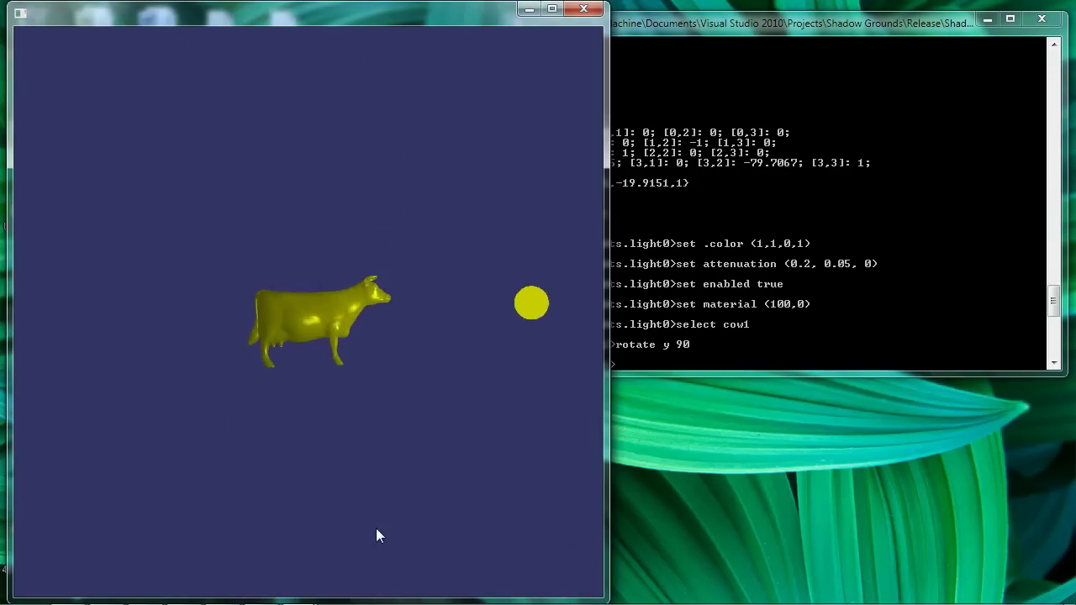
# Select light0 and copy it to a new light named light1, then check both lights in the render view
pyautogui.click(719, 329)
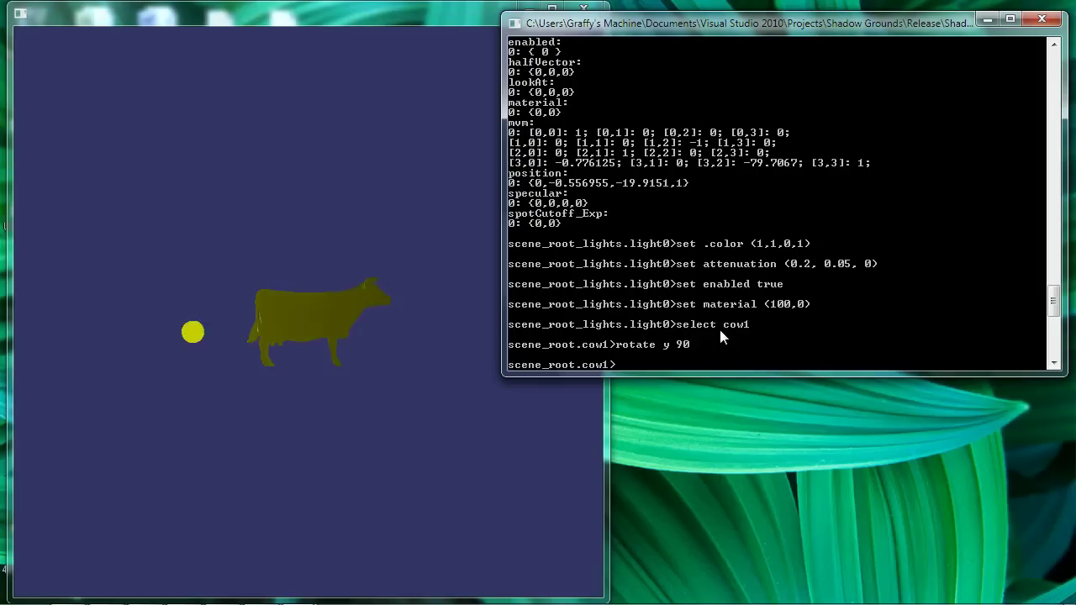
pyautogui.write('select light0')
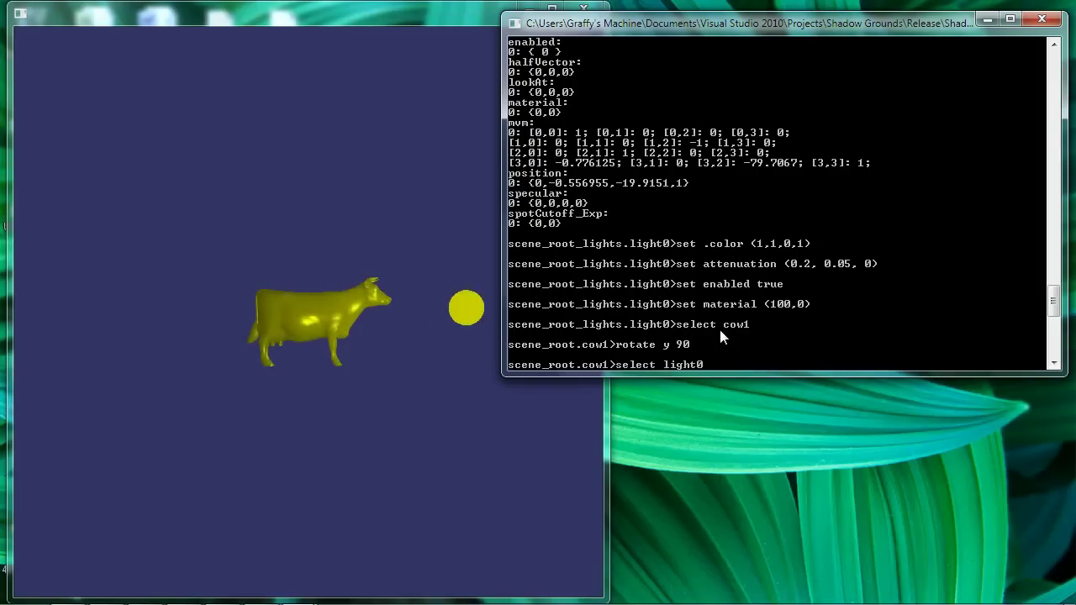
pyautogui.press('Return')
pyautogui.write('copy ')
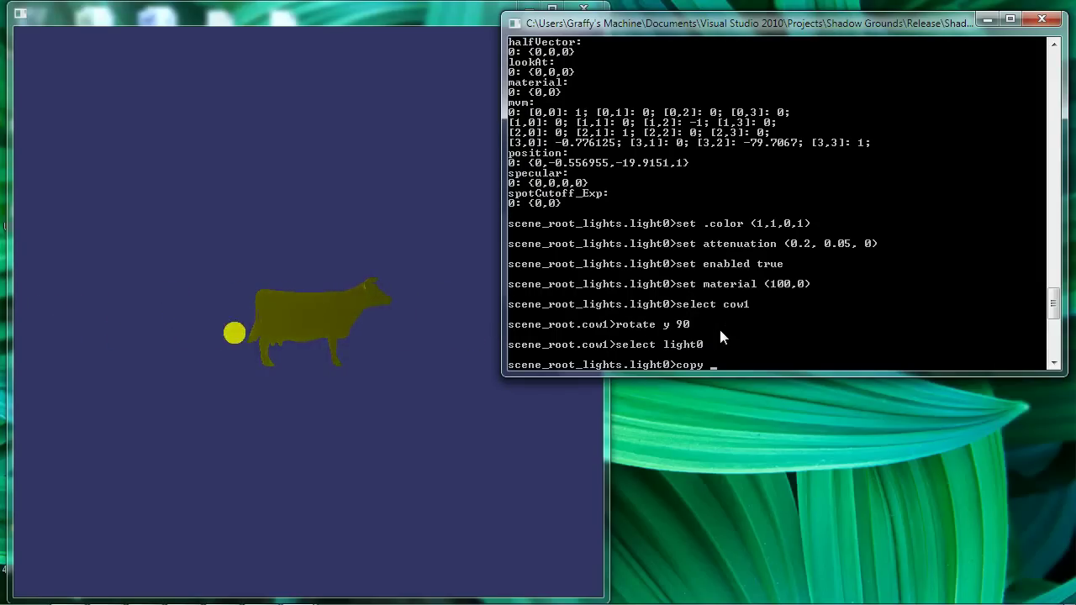
pyautogui.write('light1')
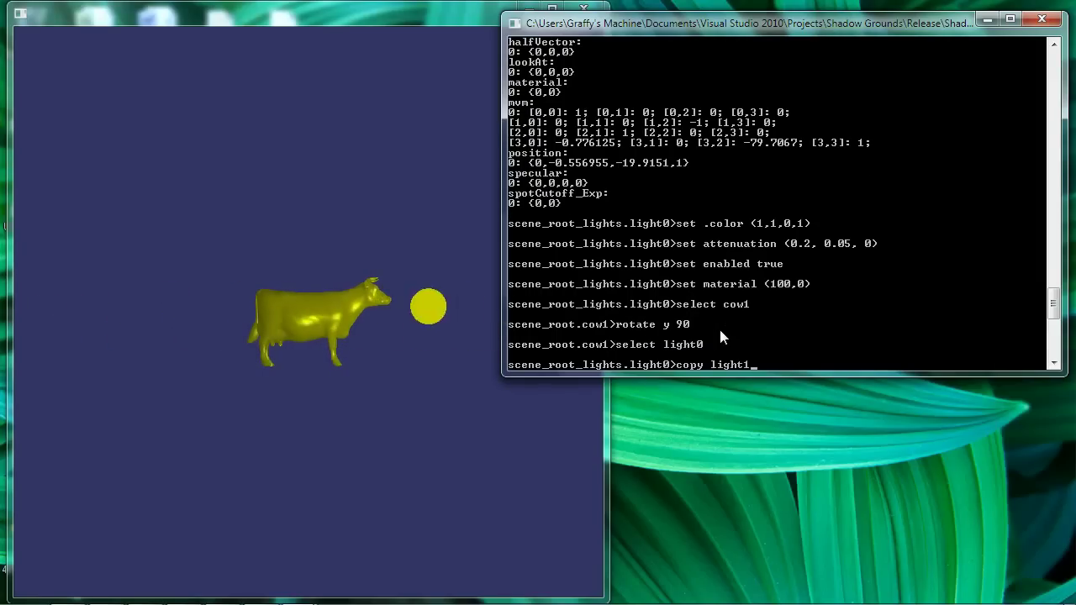
pyautogui.press('Return')
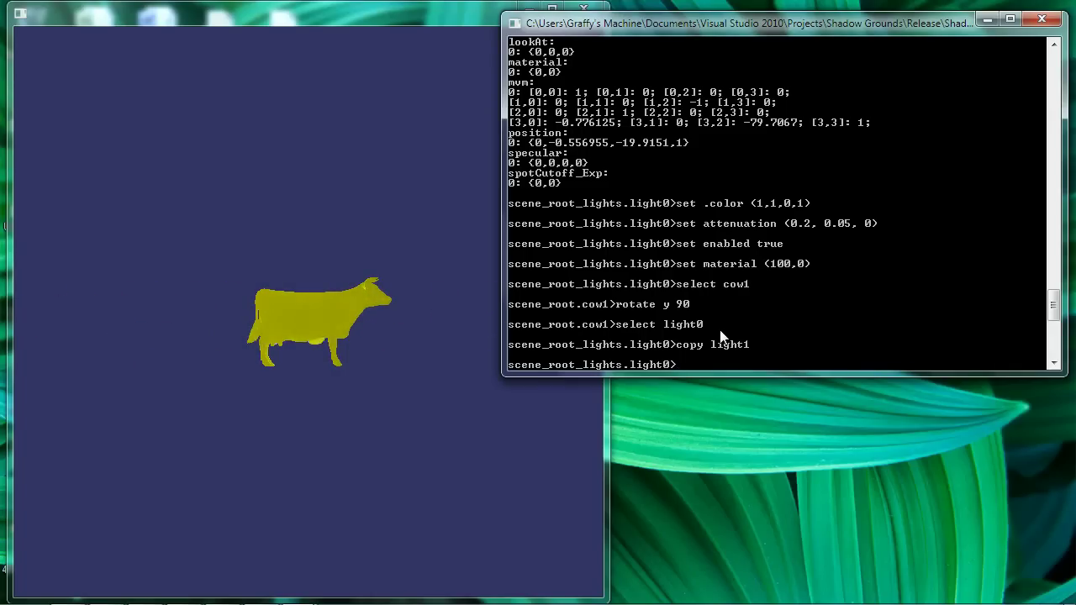
pyautogui.click(524, 450)
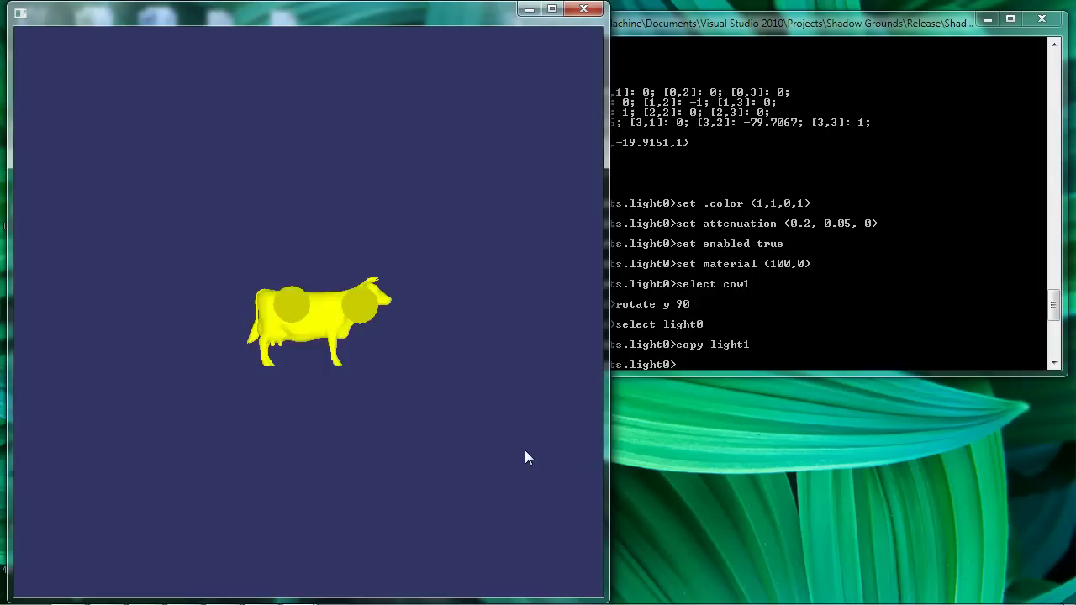
pyautogui.click(728, 348)
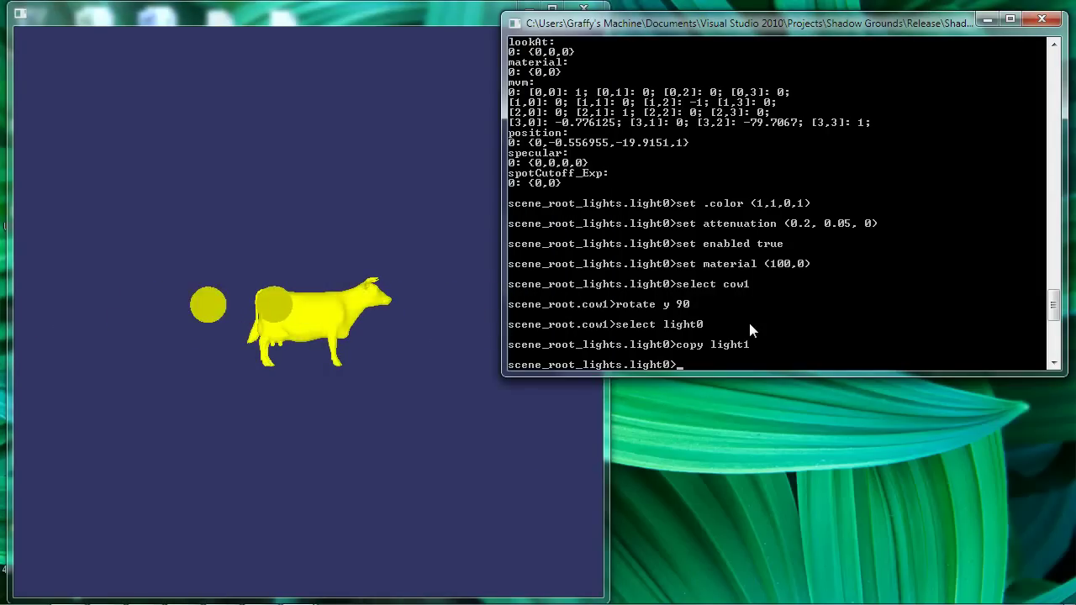
# Select light1 and set its orbit axis to (0,1,0) and its colour to blue (0,0,1,1)
pyautogui.write('select lig')
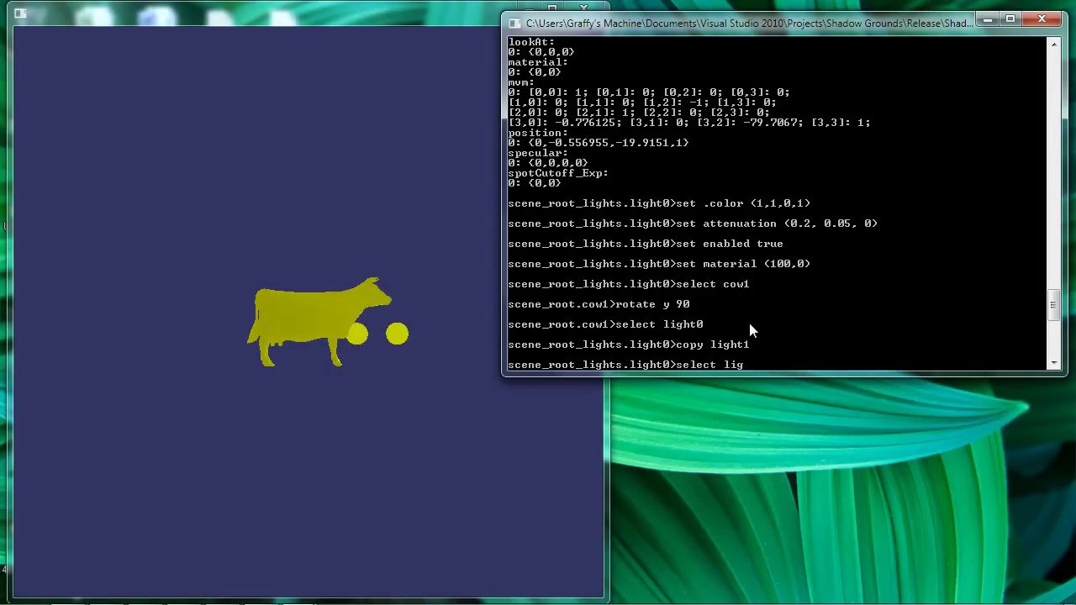
pyautogui.write('ht1')
pyautogui.press('Return')
pyautogui.write('set')
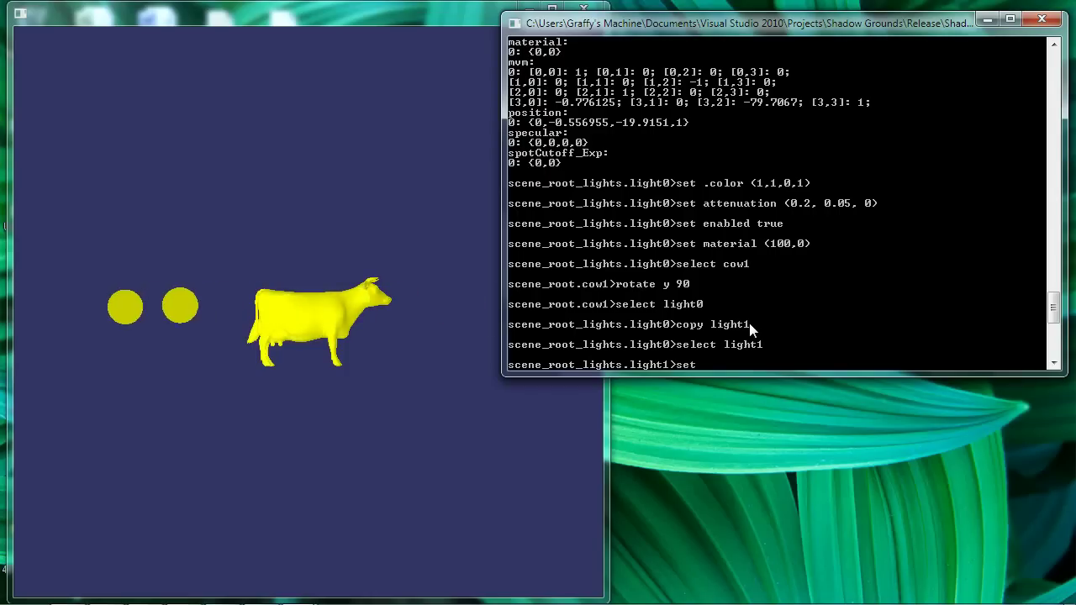
pyautogui.write(' .axis (0,1,0)')
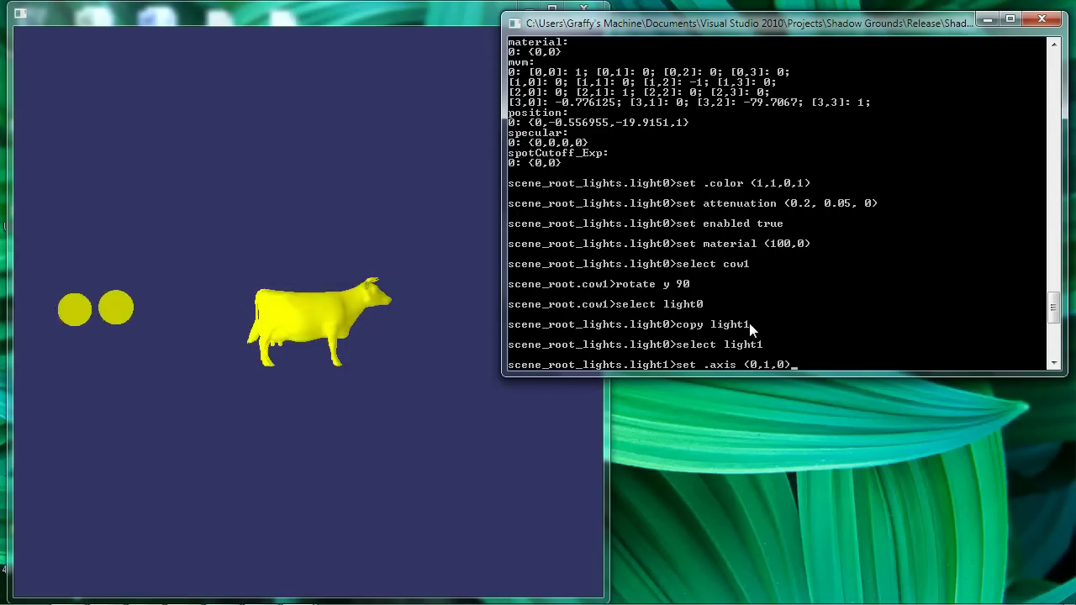
pyautogui.press('Return')
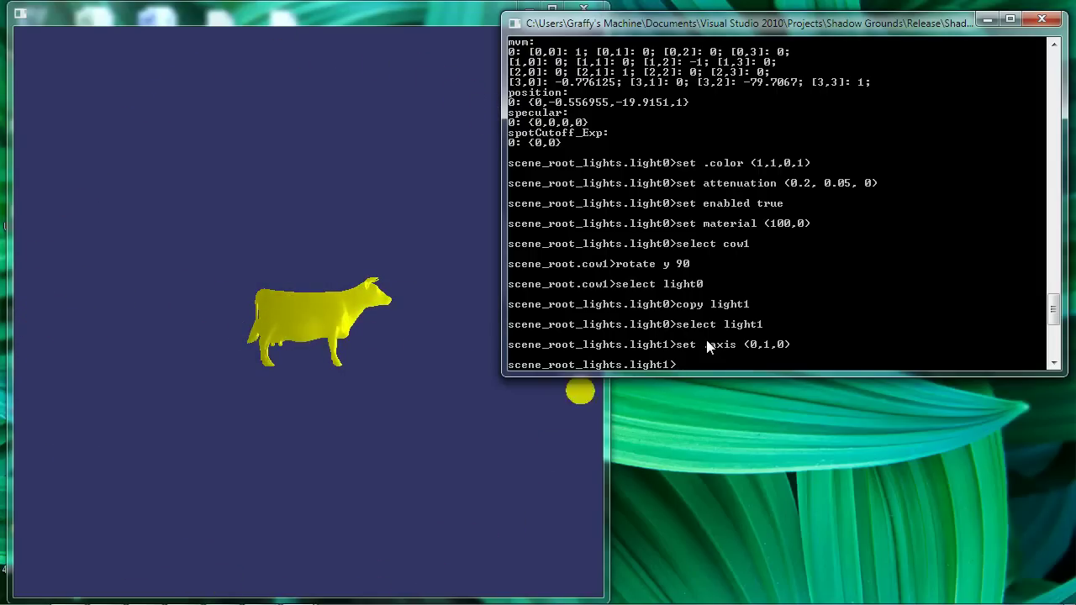
pyautogui.write('set ')
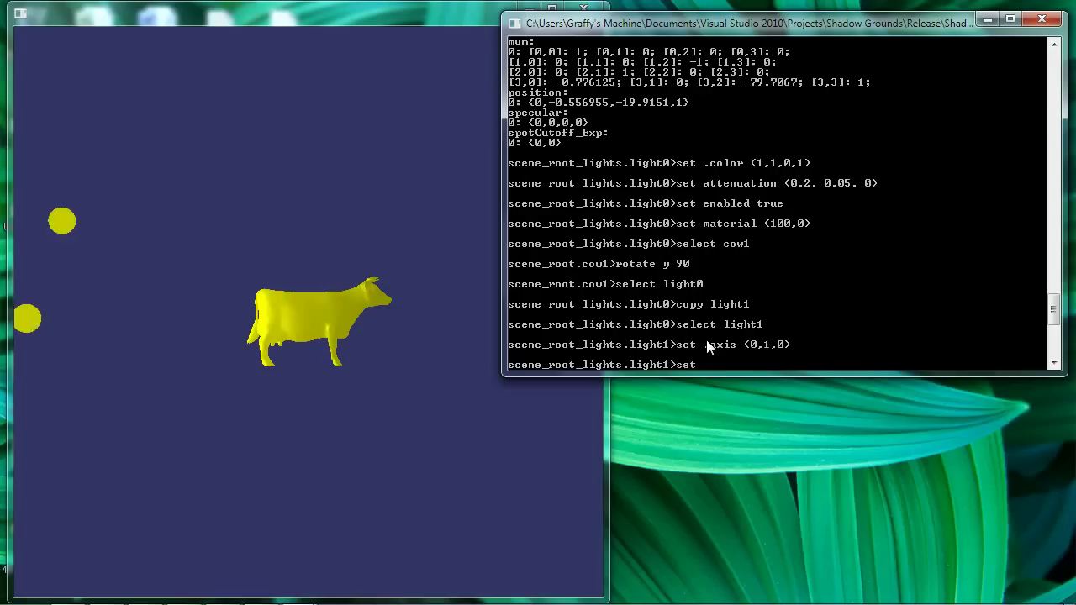
pyautogui.write('.color')
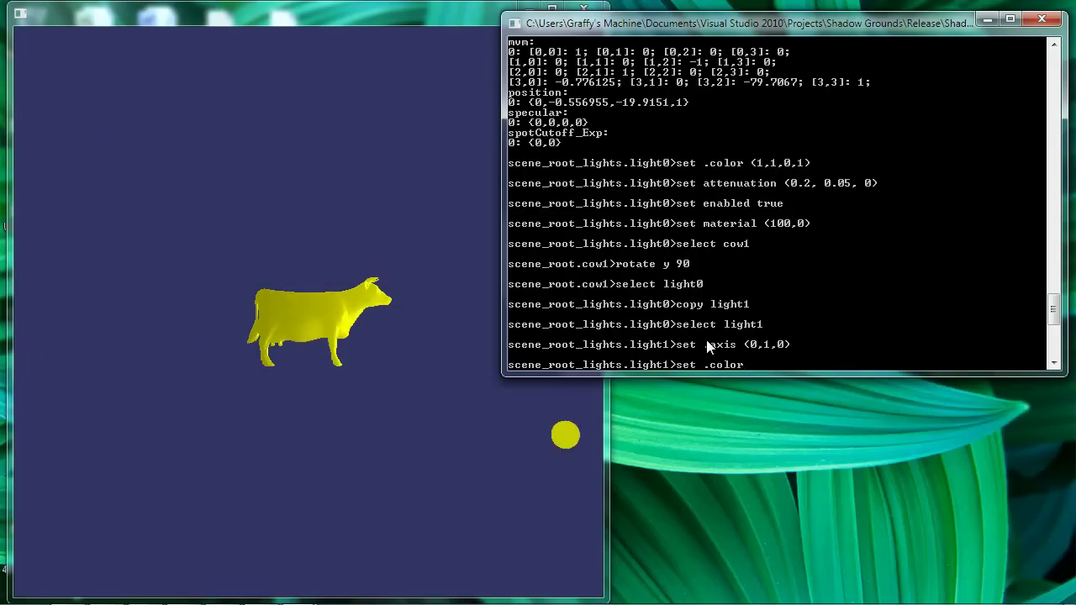
pyautogui.write(' (0,0,')
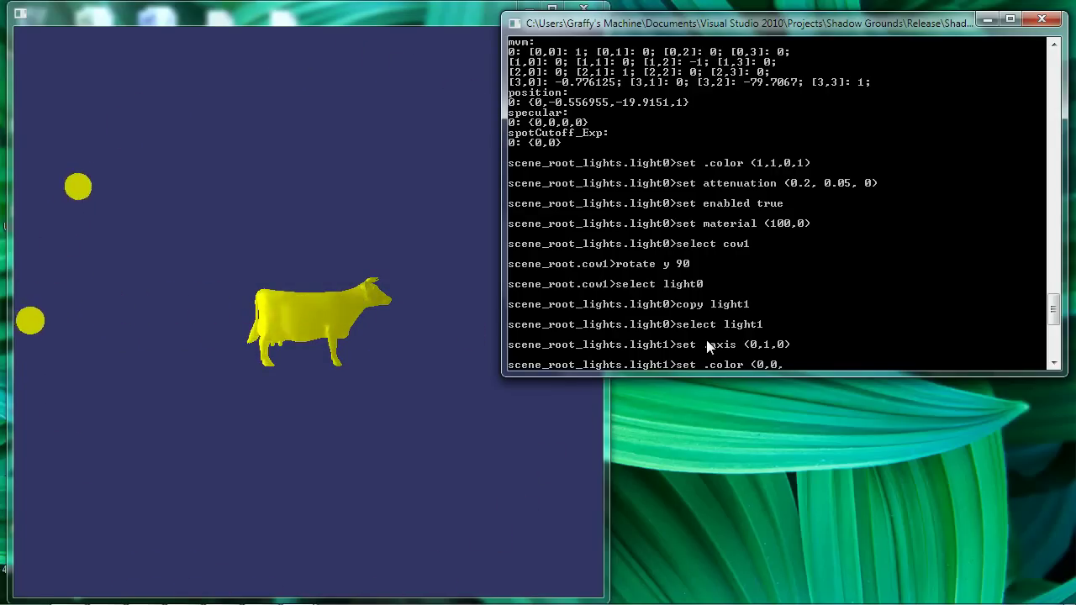
pyautogui.write('1,')
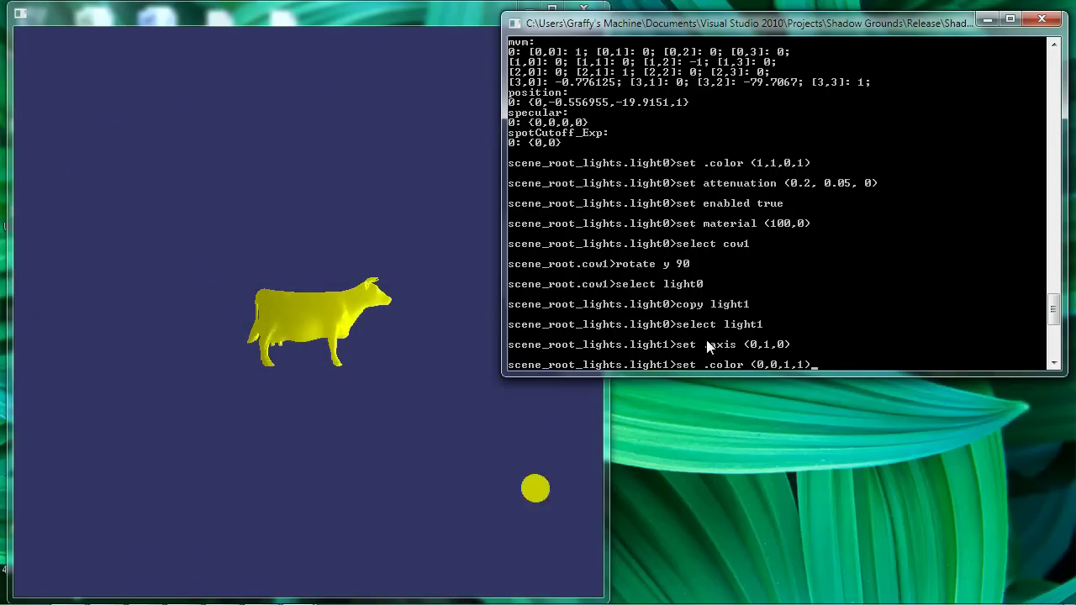
pyautogui.write('1)')
pyautogui.press('Return')
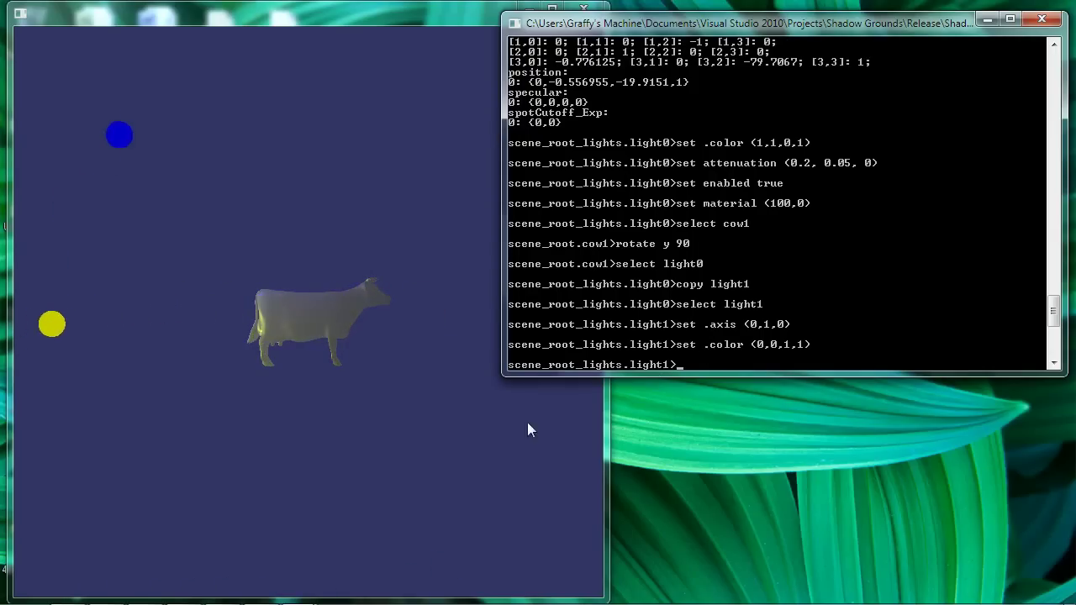
# Deselect light1 with unselect to return to the scene root
pyautogui.click(387, 366)
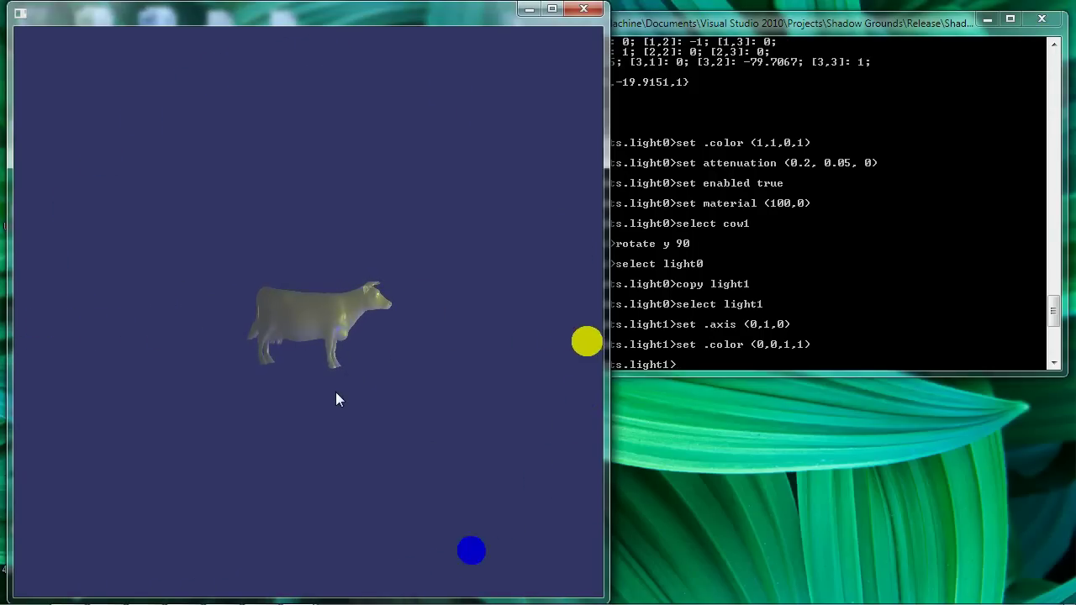
pyautogui.click(689, 349)
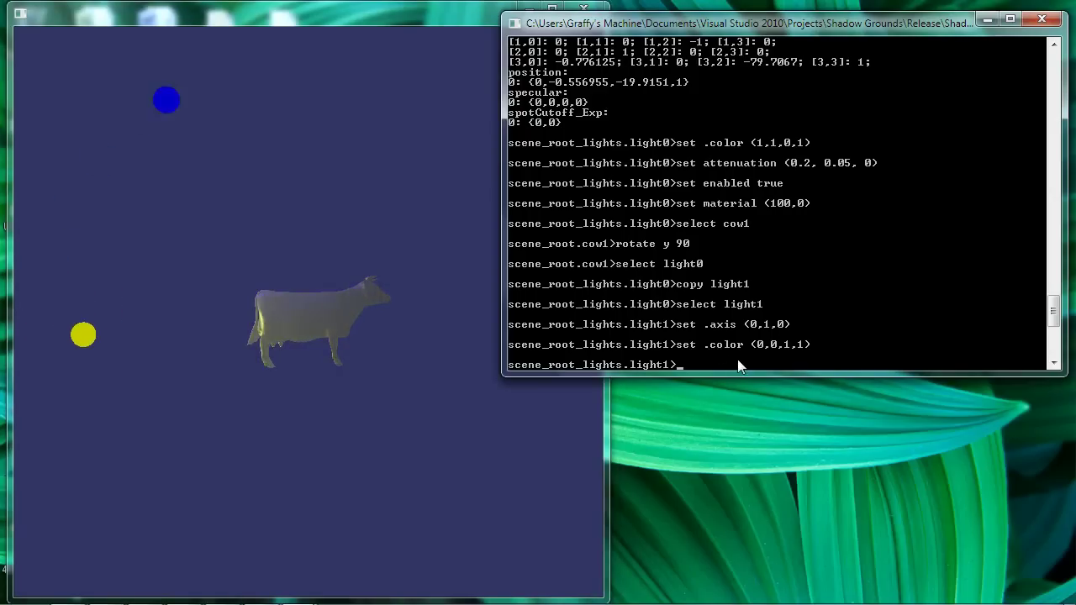
pyautogui.write('unselect')
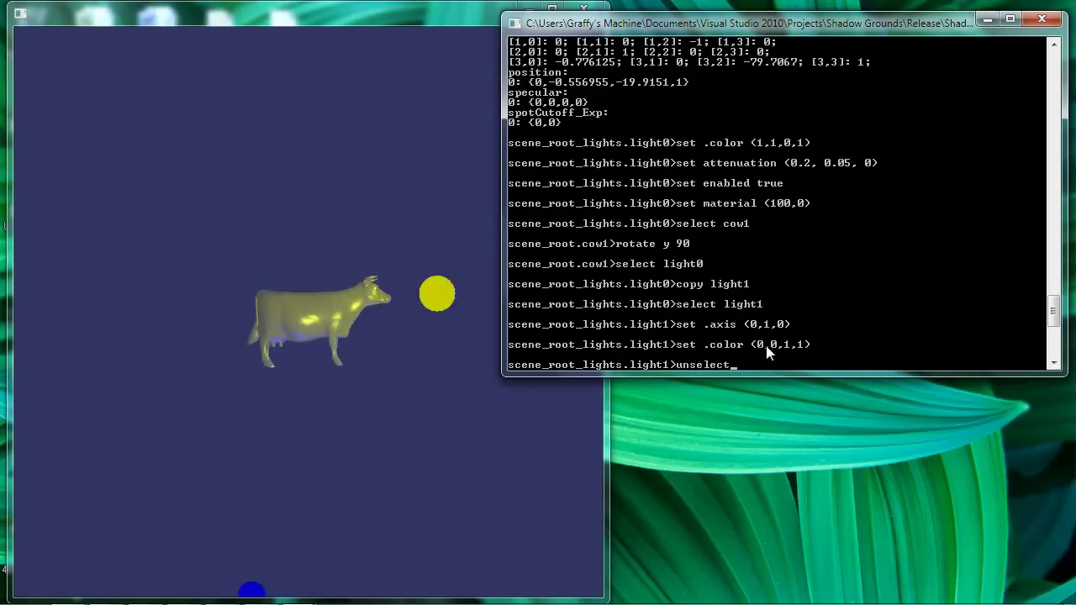
pyautogui.press('Return')
# List the shader uniforms and enlarge the console to read the output
pyautogui.write('lis')
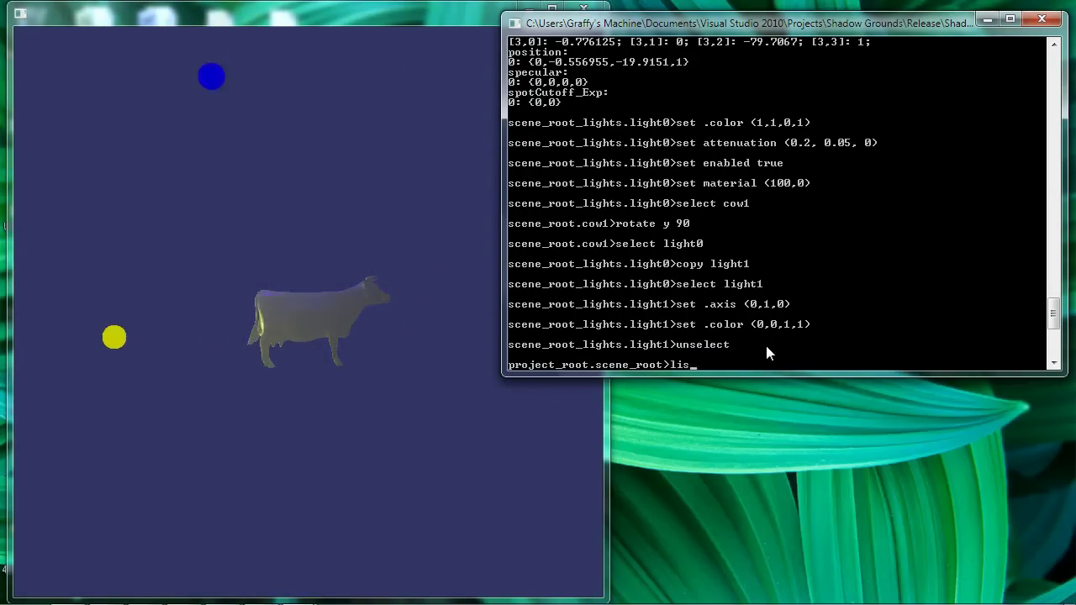
pyautogui.write('t uniforms')
pyautogui.press('Return')
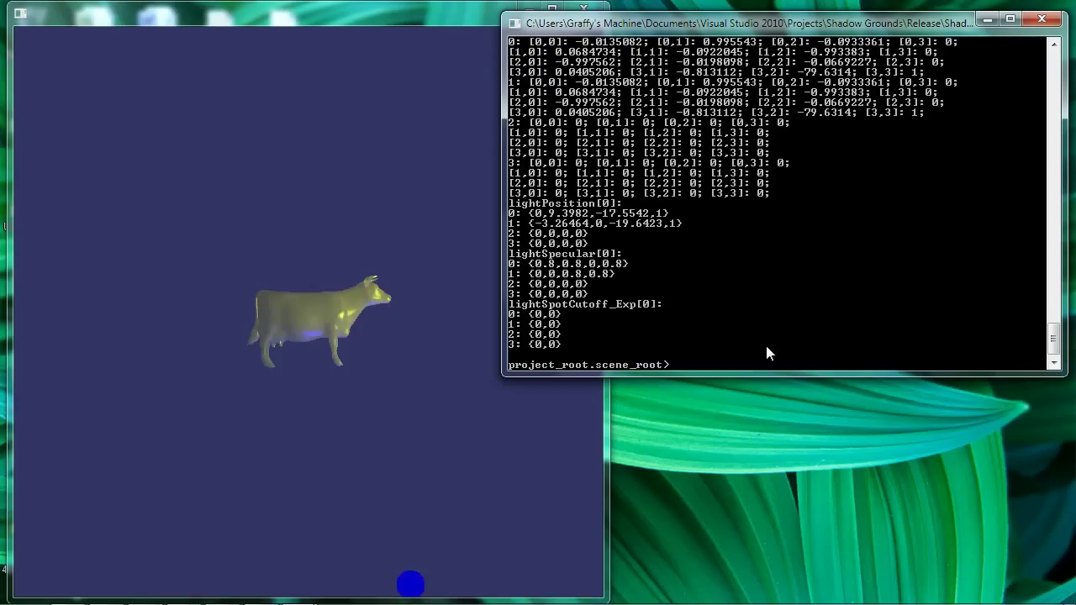
pyautogui.moveTo(770, 374); pyautogui.dragTo(774, 517)
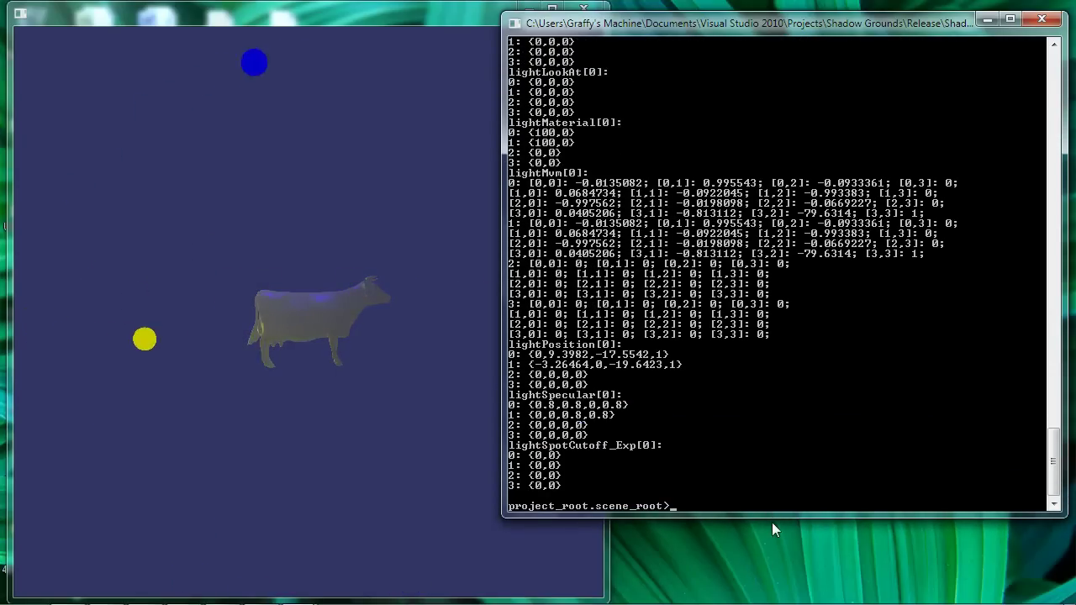
pyautogui.moveTo(1057, 467); pyautogui.dragTo(1060, 432)
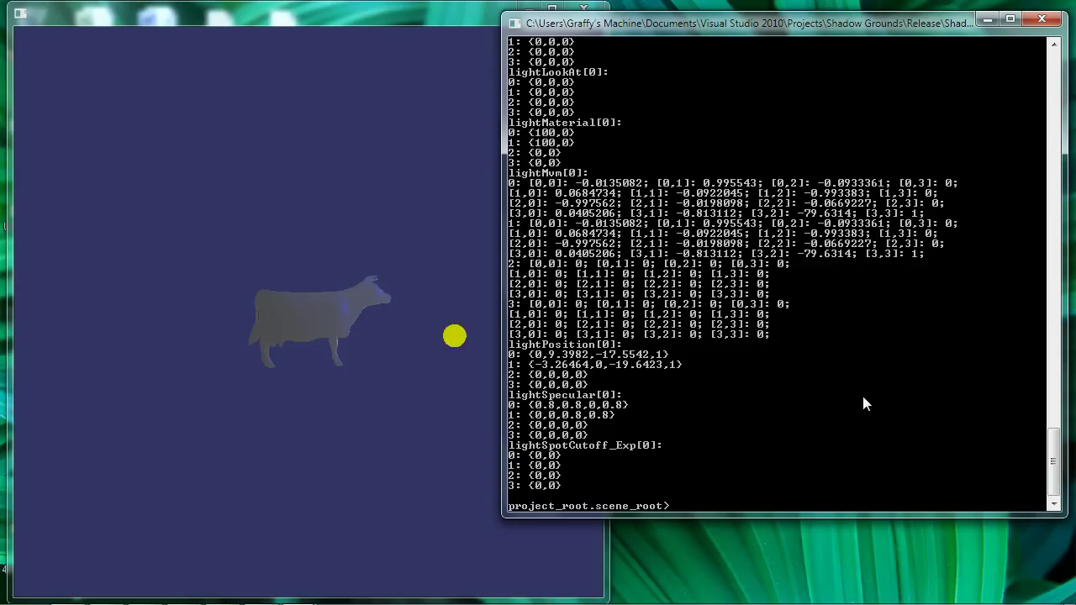
# Select cow1 and copy it into a new object named cow2
pyautogui.write('se')
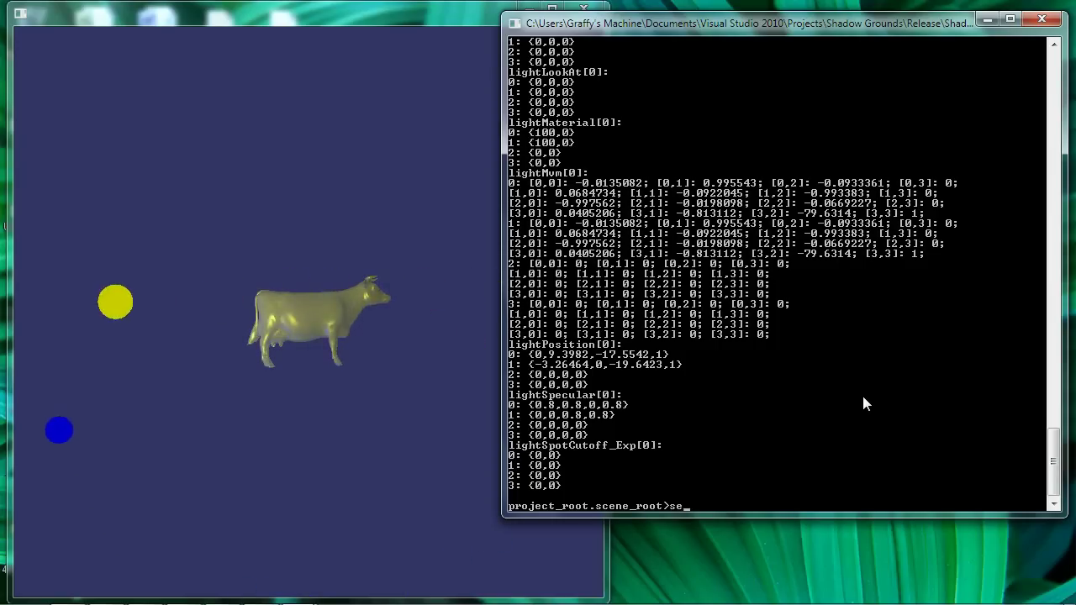
pyautogui.write('lect cow1')
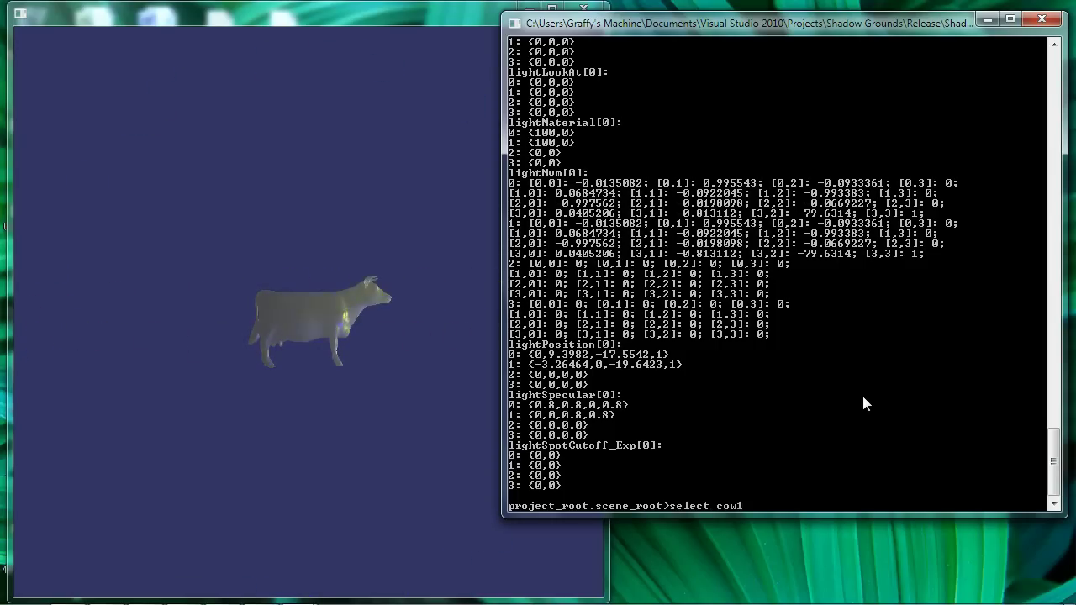
pyautogui.press('Return')
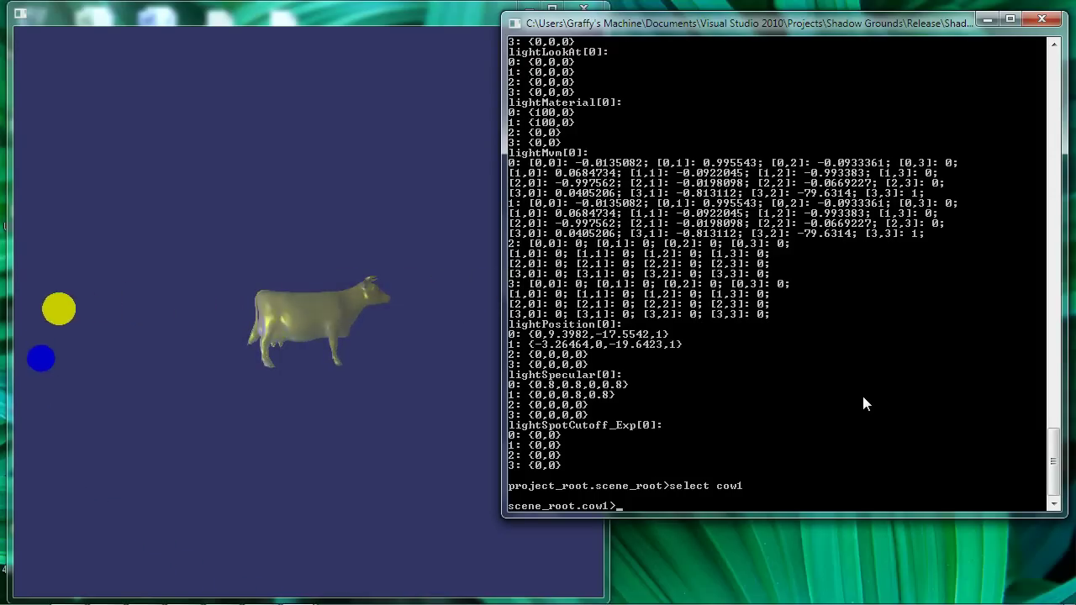
pyautogui.write('copy cow2')
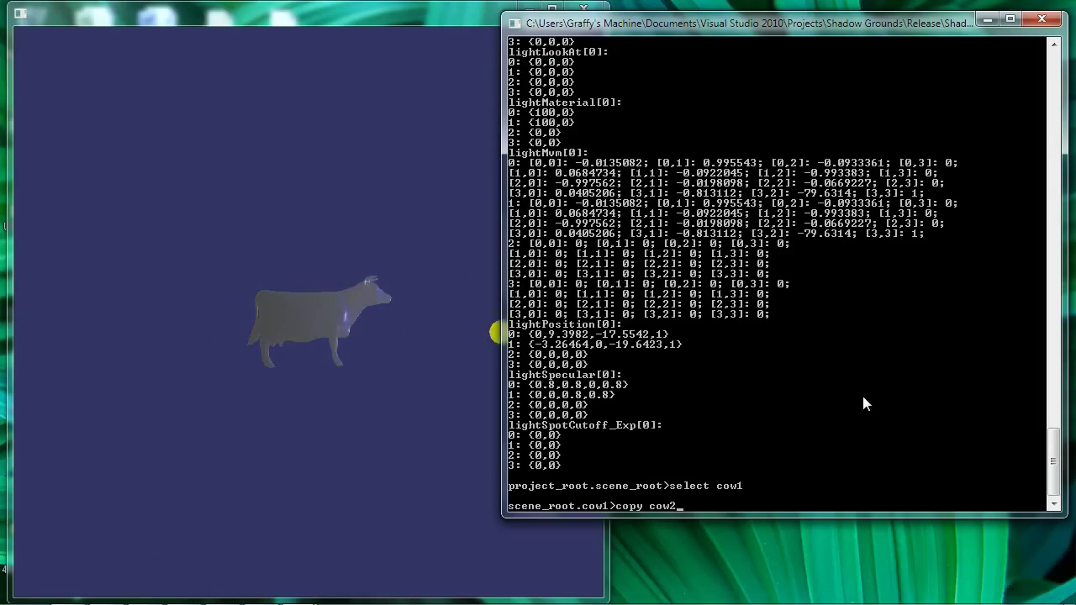
pyautogui.press('Return')
# Select cow2 and translate it by (0, 30, 0)
pyautogui.write('select cow2')
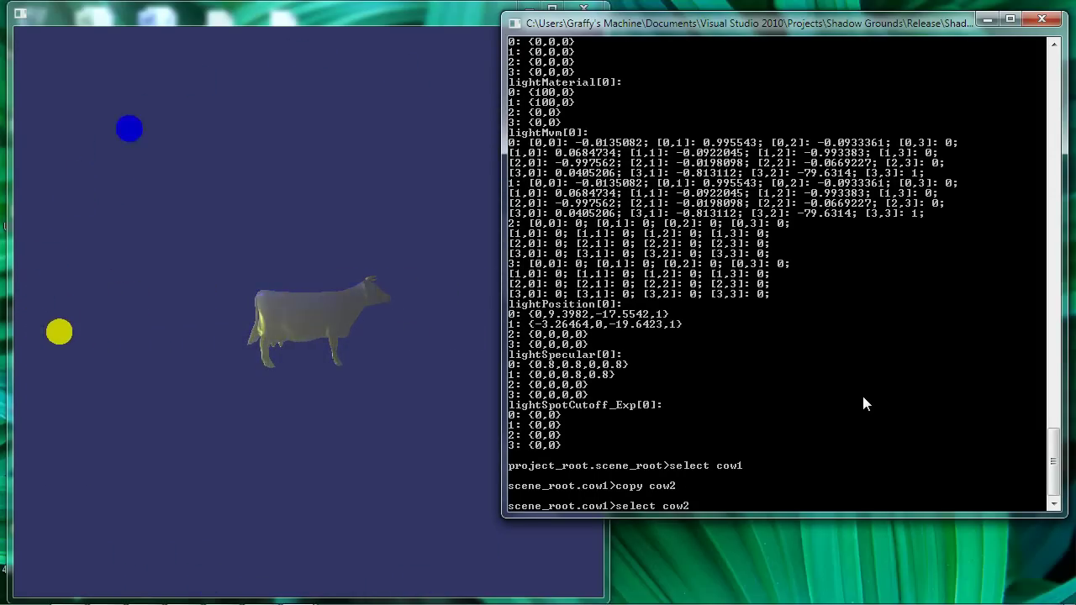
pyautogui.press('Return')
pyautogui.write('trans')
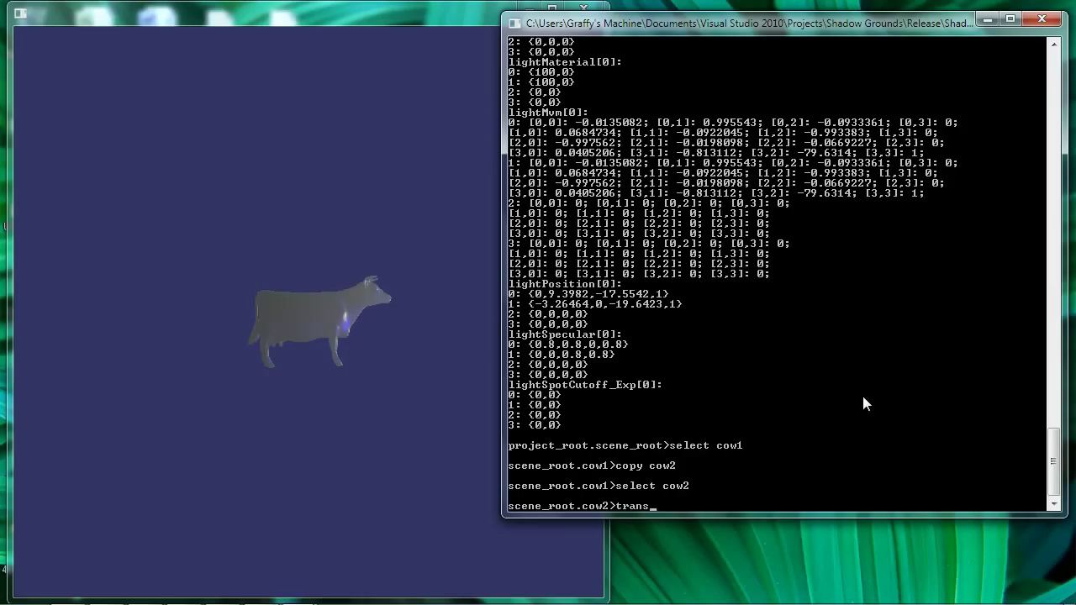
pyautogui.write('lat')
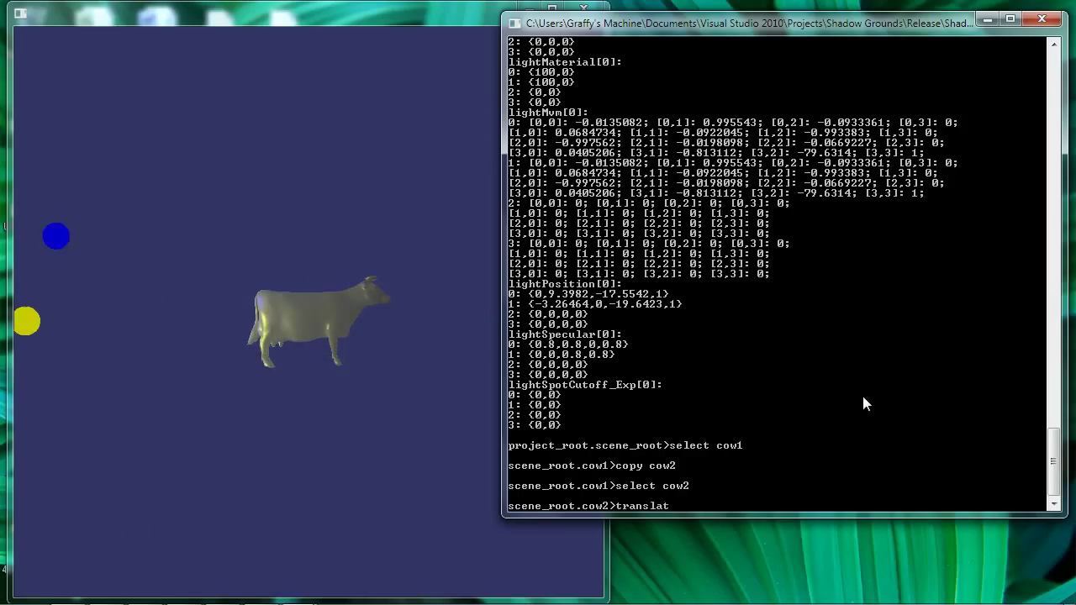
pyautogui.write('e (0,')
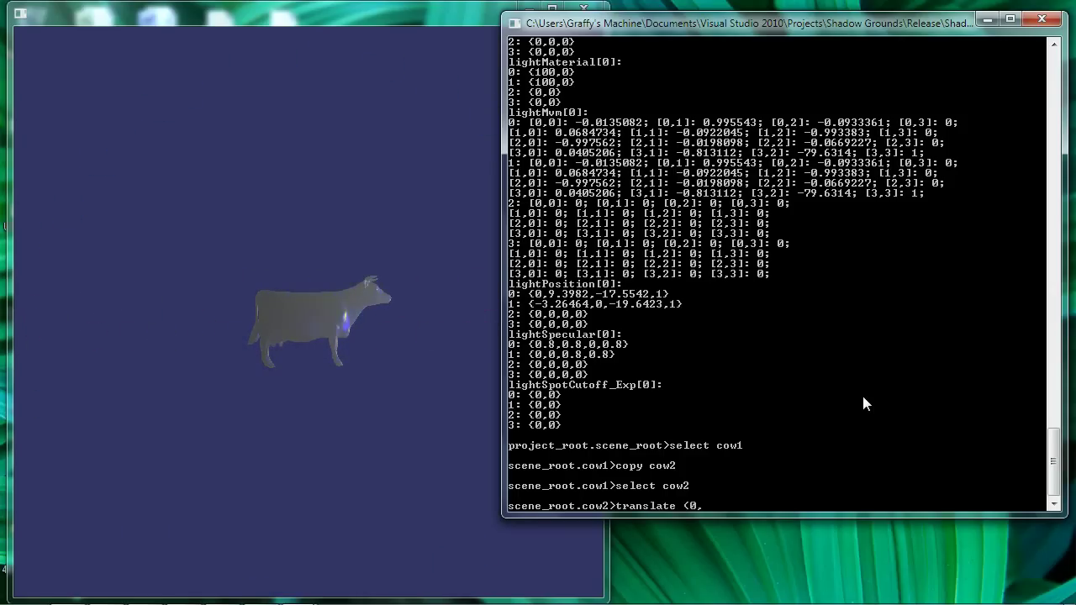
pyautogui.write(' 30, 0)')
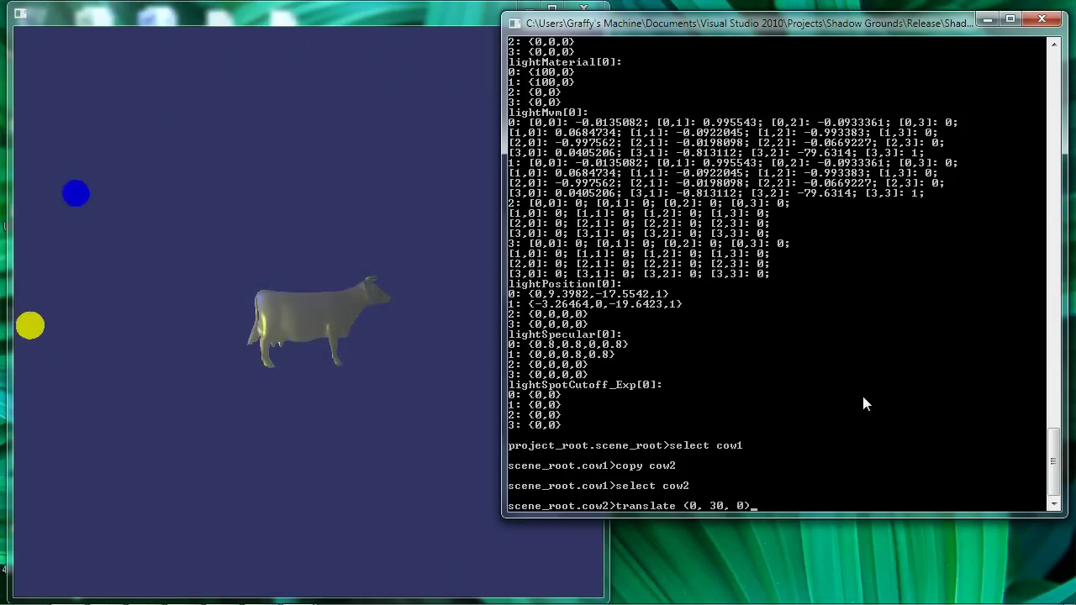
pyautogui.press('Return')
# Rotate the render view so cow1 and cow2 appear side by side
pyautogui.click(373, 402)
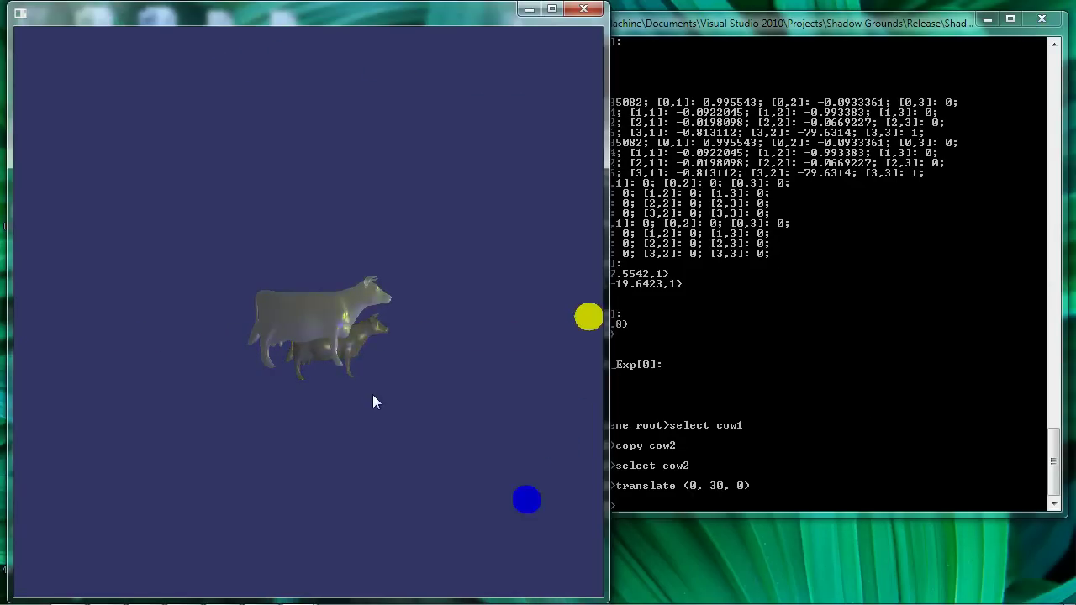
pyautogui.moveTo(373, 402); pyautogui.dragTo(256, 340)
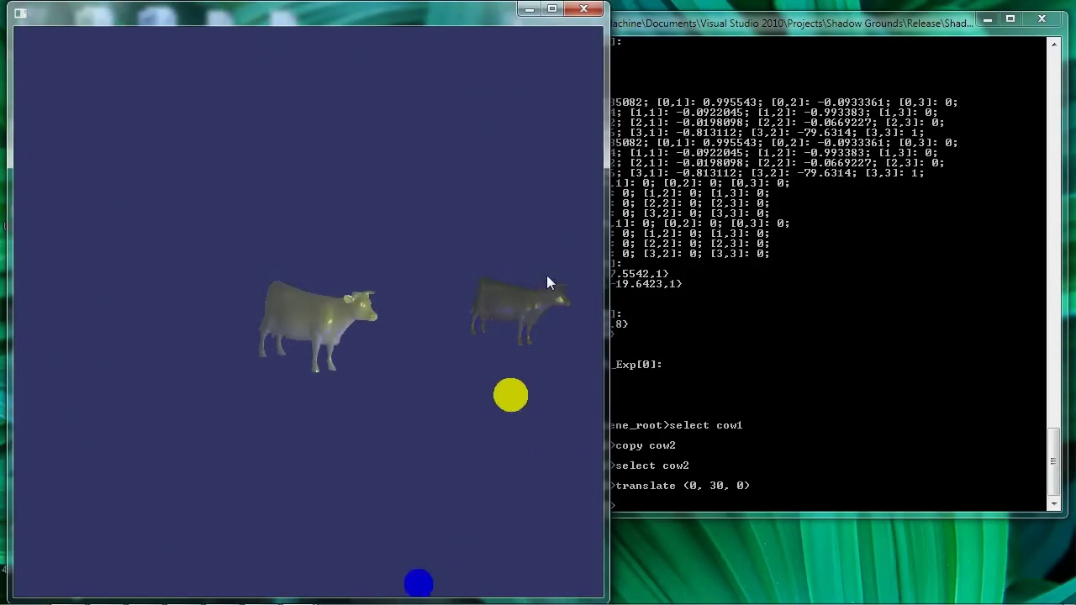
pyautogui.moveTo(548, 277); pyautogui.dragTo(531, 267)
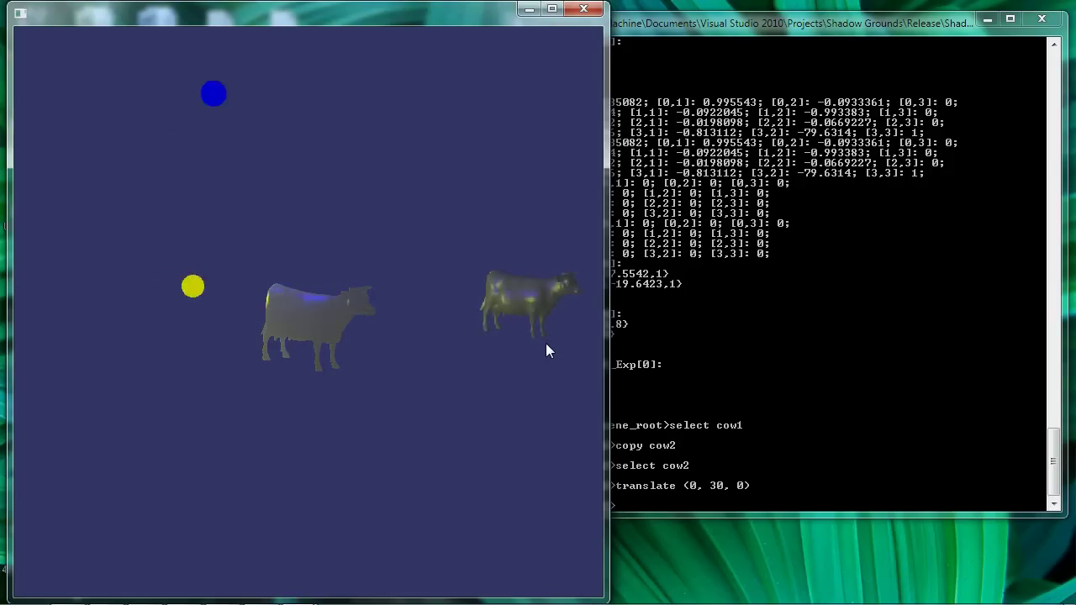